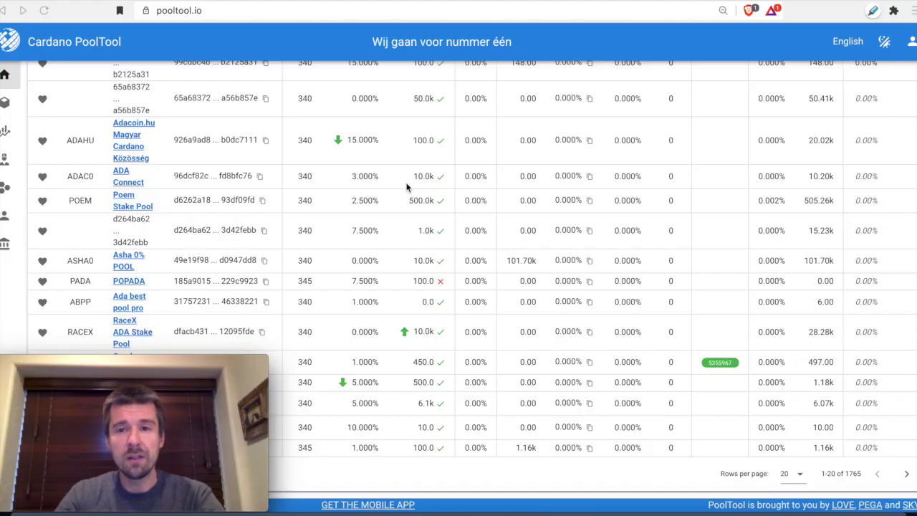
Step: Check the site address and scroll around the pool table
click(239, 10)
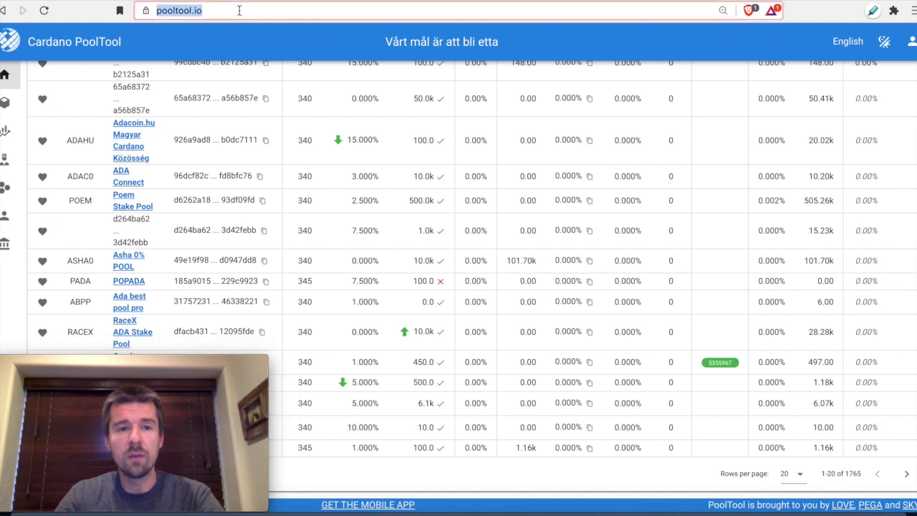
click(240, 10)
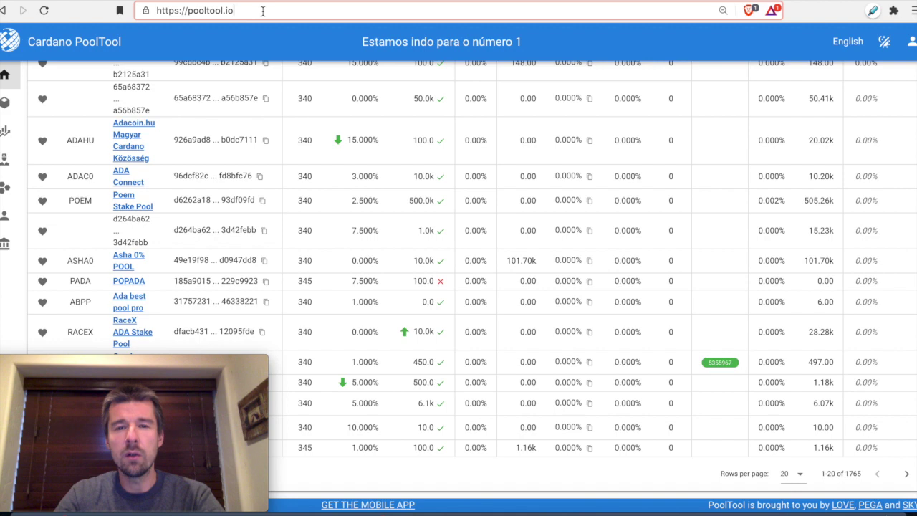
scroll(285, 188, up, 2)
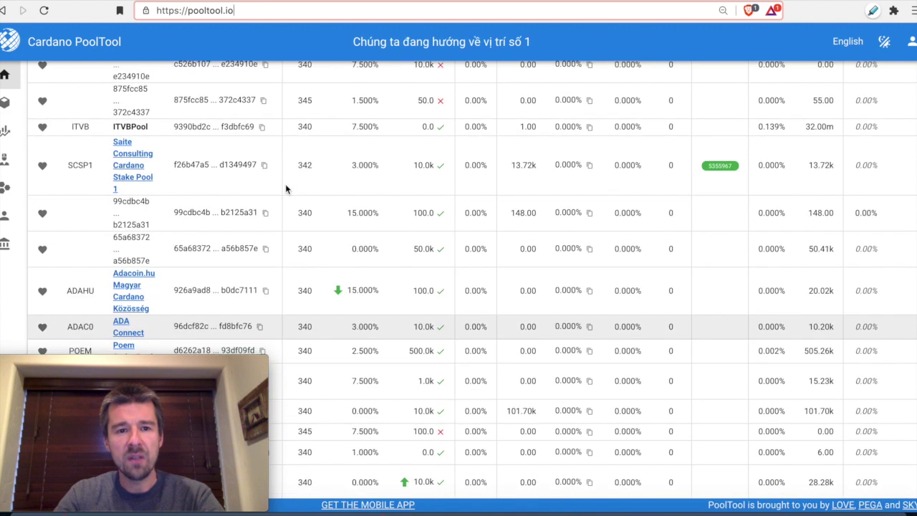
scroll(285, 188, up, 3)
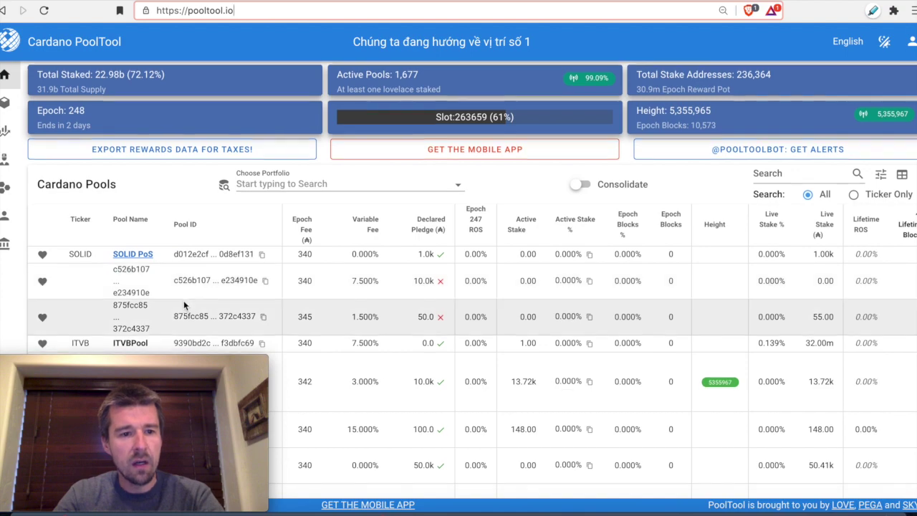
scroll(183, 300, down, 10)
scroll(183, 300, up, 10)
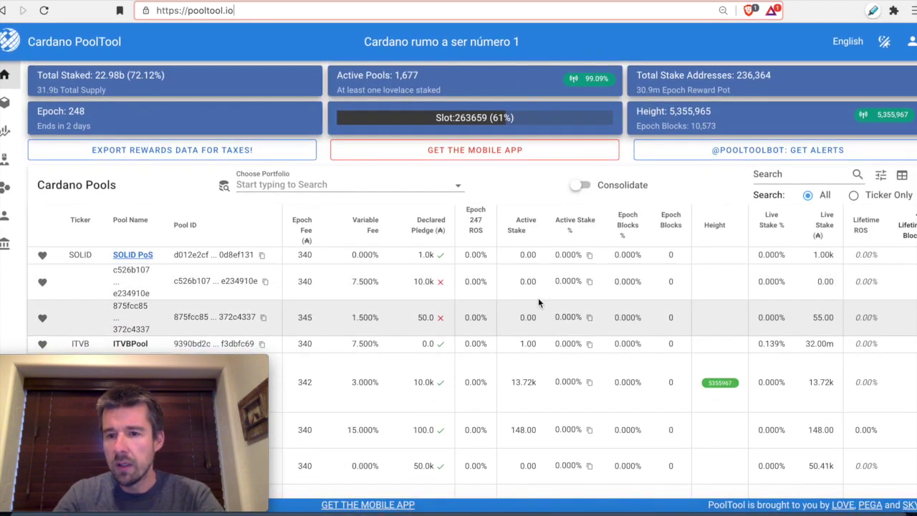
Step: Glance at the search box and filter options, closing the filters without changes
click(774, 175)
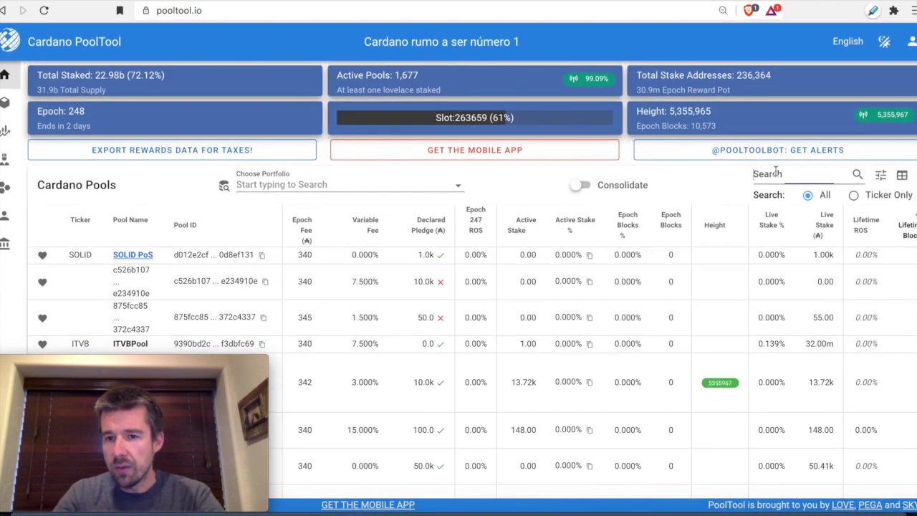
click(880, 175)
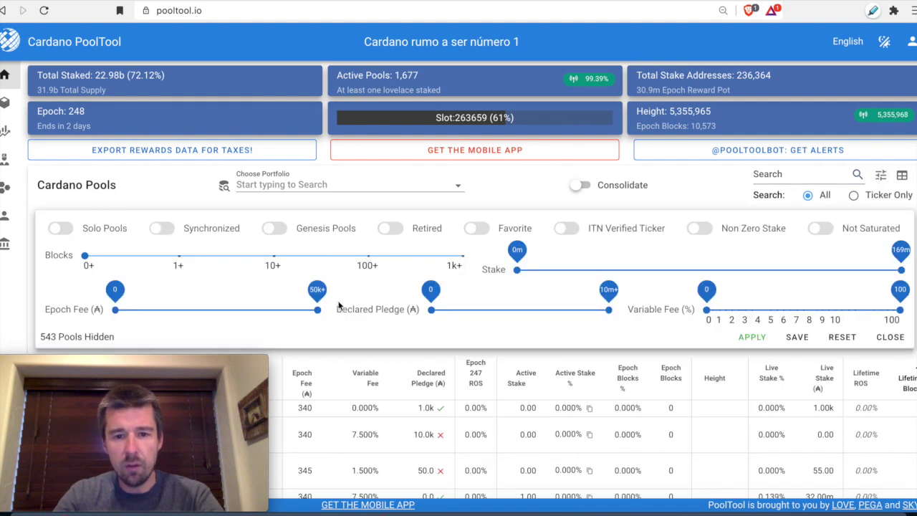
click(890, 337)
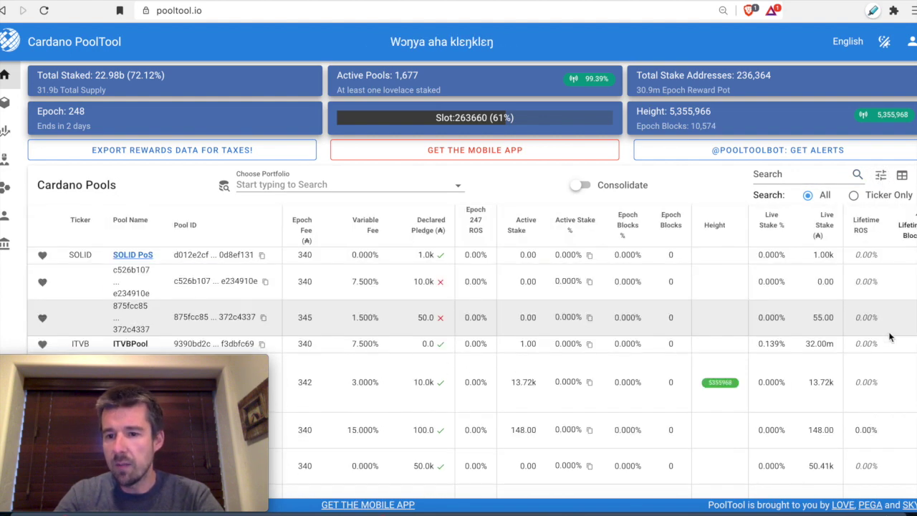
scroll(816, 323, down, 10)
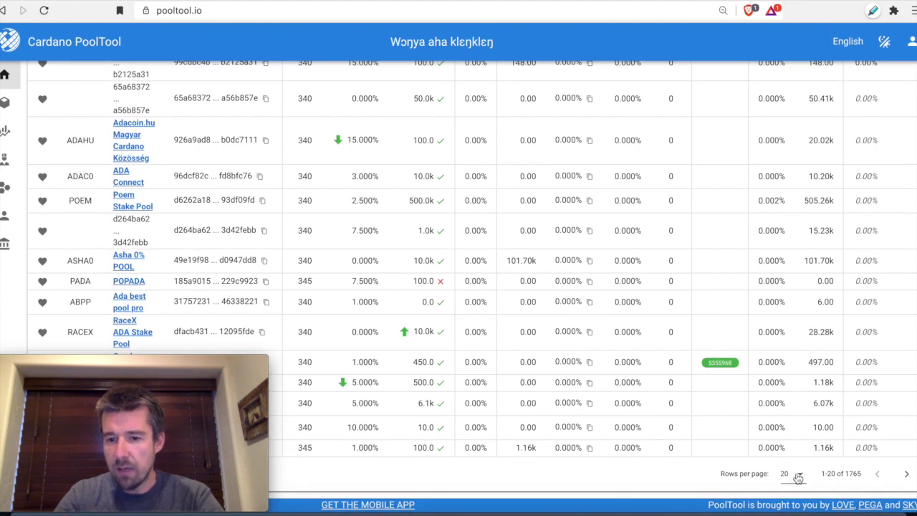
Step: Switch the pool table to 100 rows per page
click(797, 477)
click(791, 485)
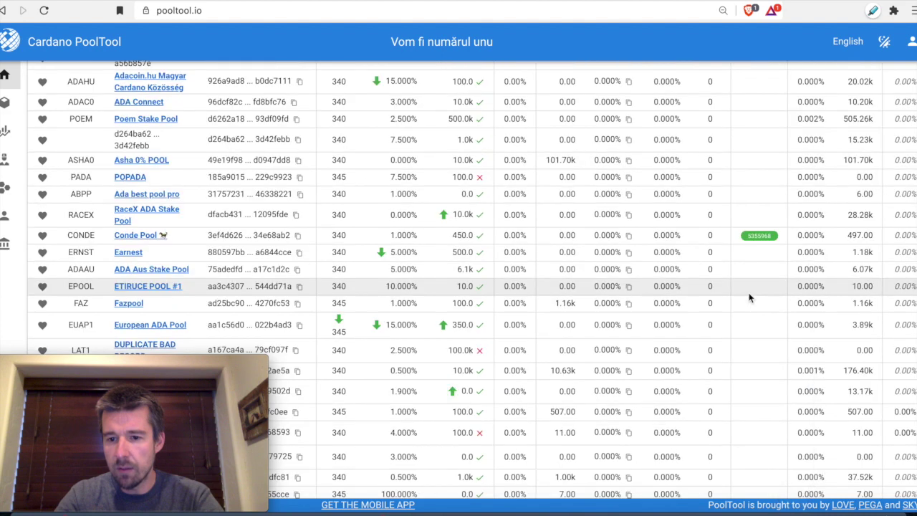
scroll(748, 306, up, 5)
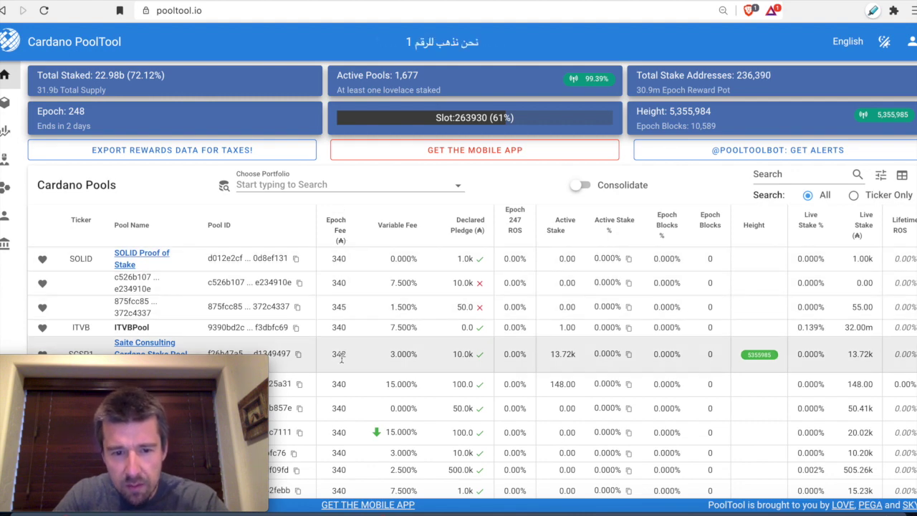
scroll(346, 365, down, 3)
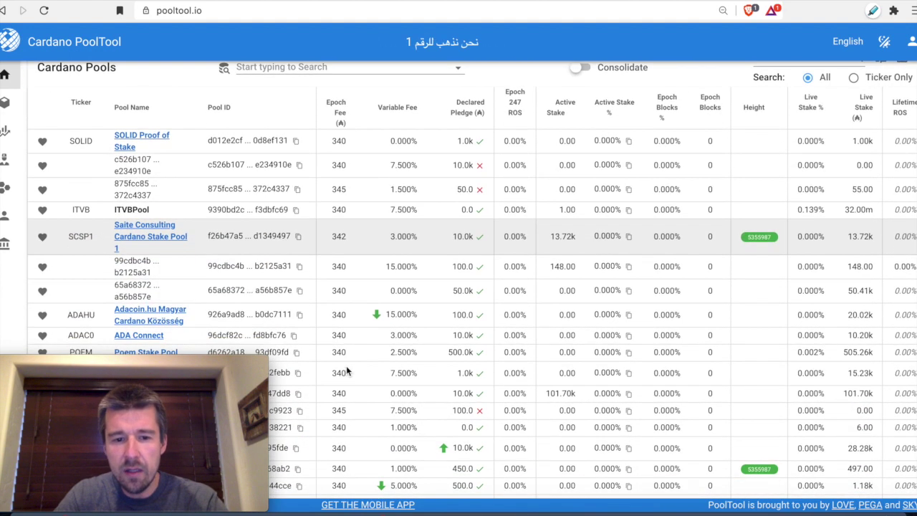
scroll(346, 368, down, 5)
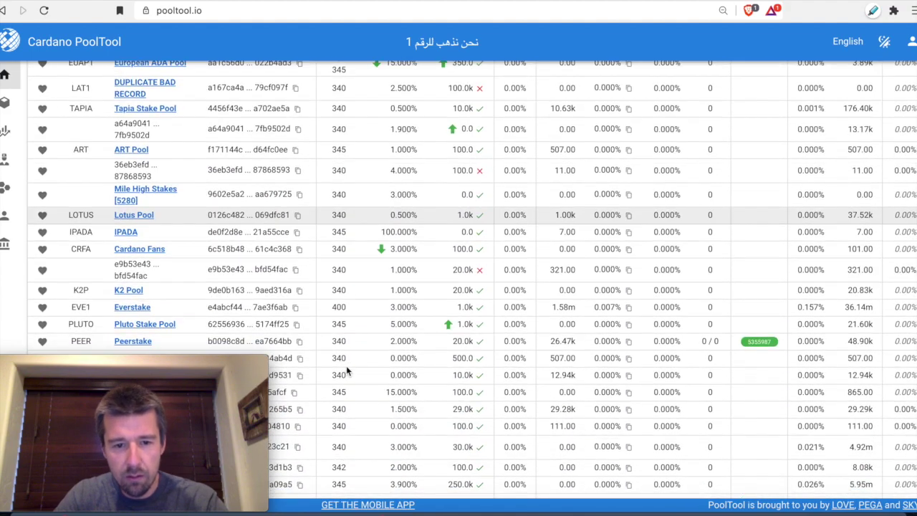
scroll(346, 366, down, 10)
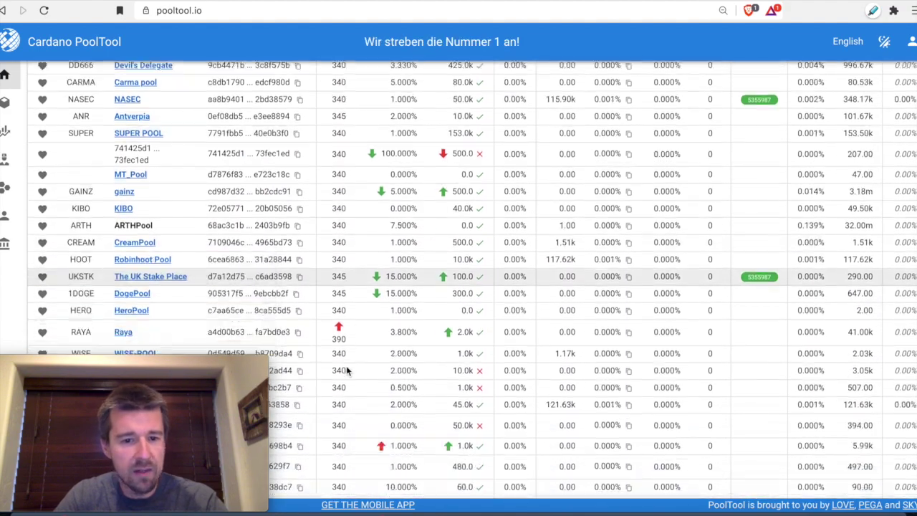
scroll(346, 366, down, 5)
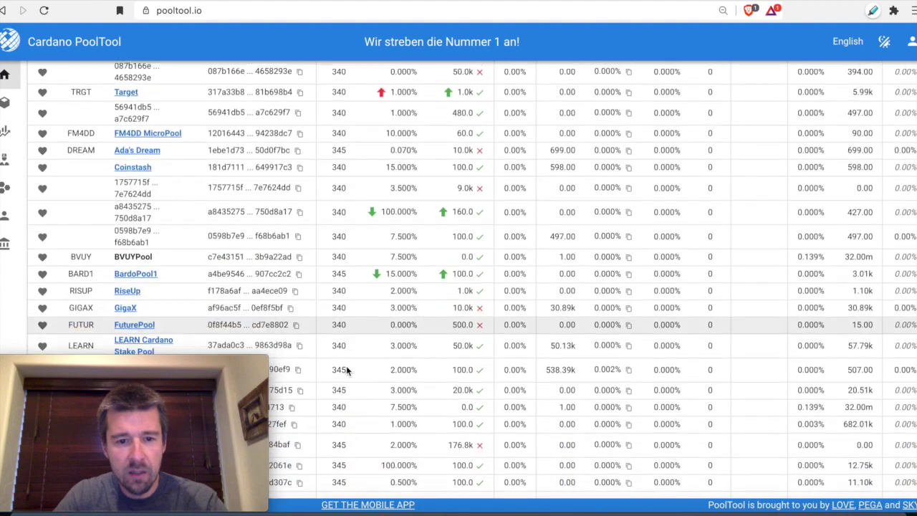
scroll(346, 366, up, 20)
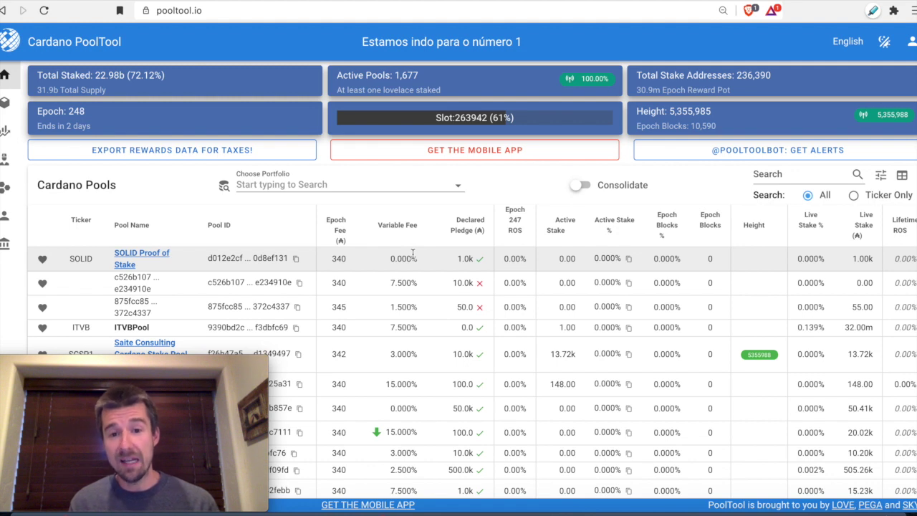
Step: Try the Epoch 247 ROS, Active Stake and Active Stake % sorts, ending ascending by Epoch Blocks %
click(513, 239)
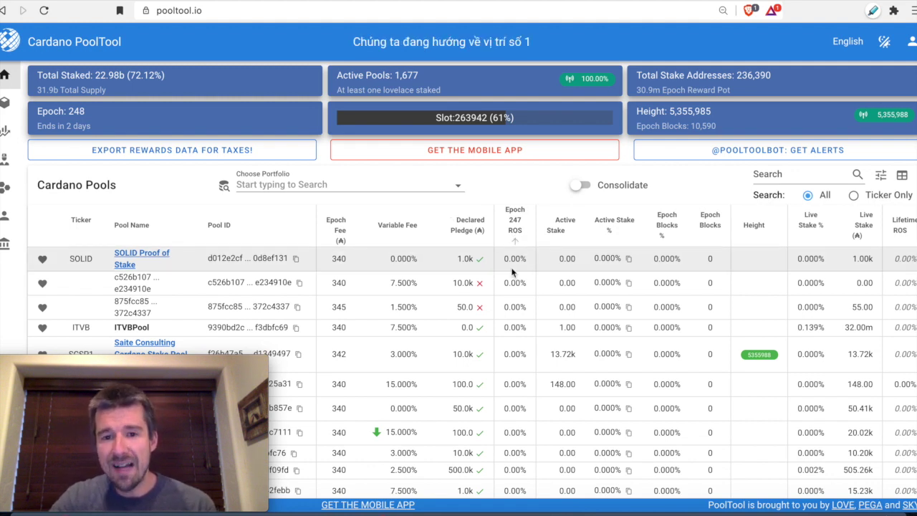
click(558, 240)
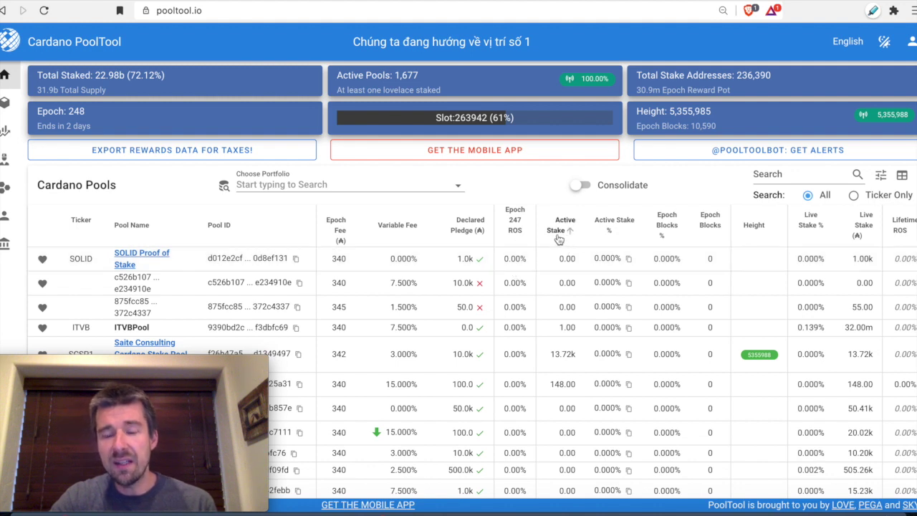
click(611, 243)
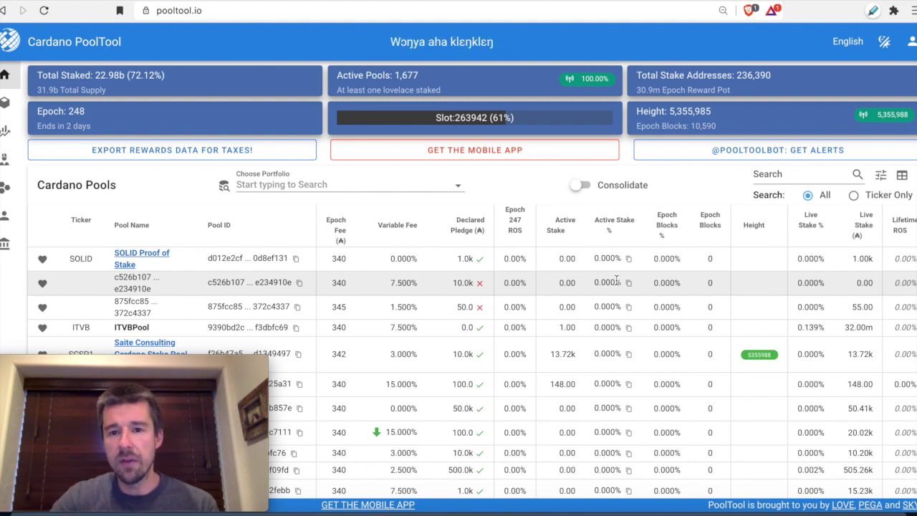
click(686, 239)
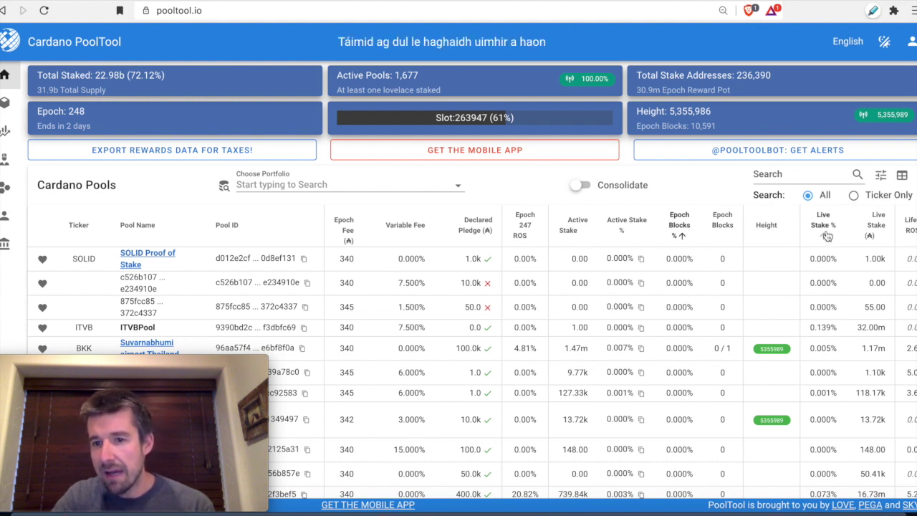
scroll(866, 236, right, 3)
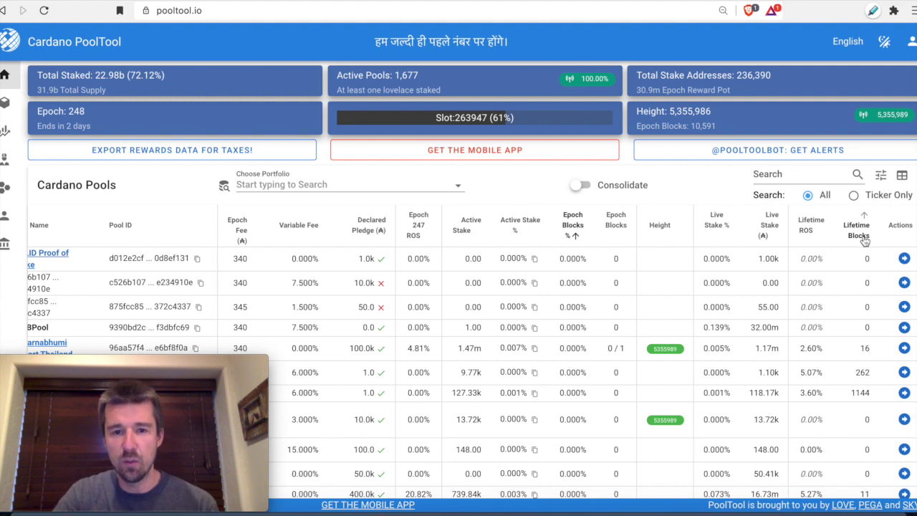
scroll(865, 242, left, 2)
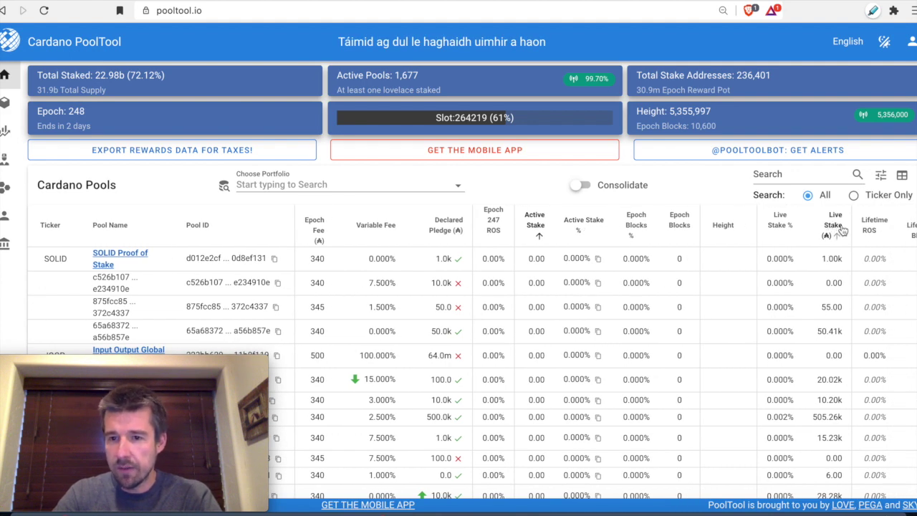
Step: Sort pools by Live Stake, largest first, and scroll down page one to about 63.02m
click(835, 226)
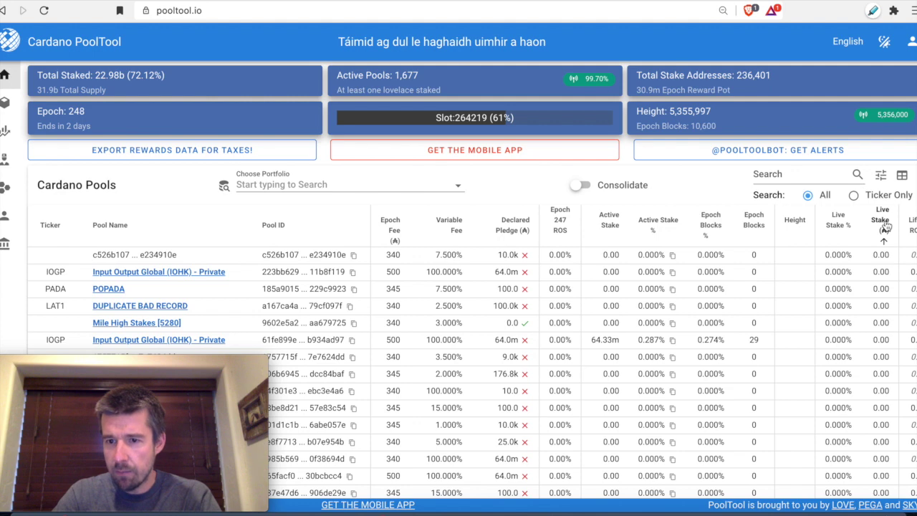
click(884, 225)
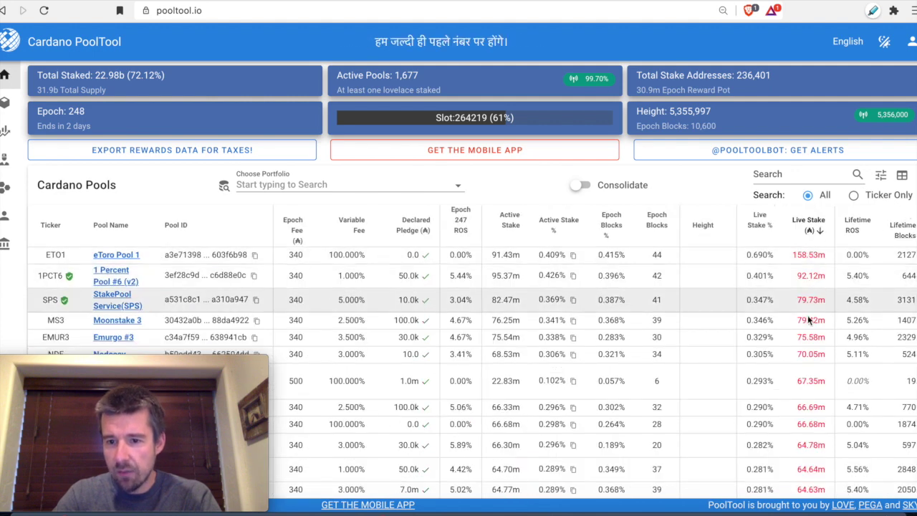
scroll(810, 320, down, 2)
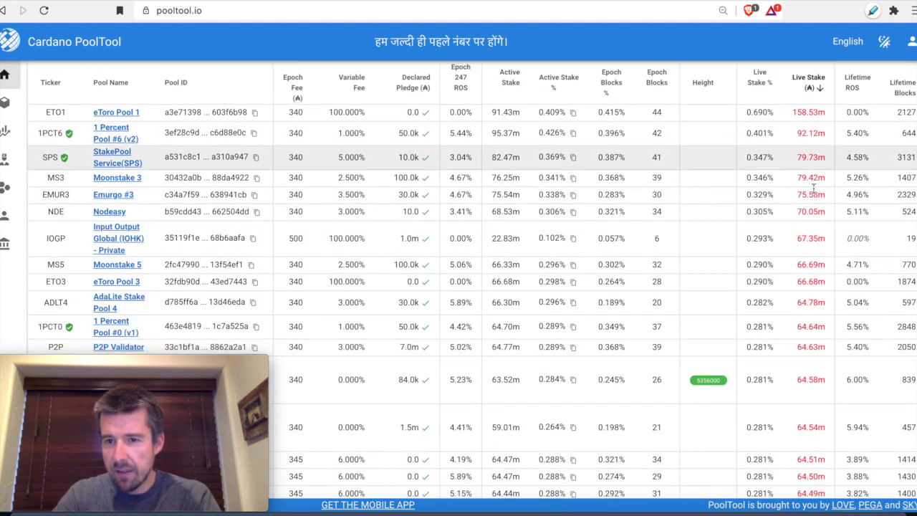
scroll(811, 286, down, 10)
scroll(809, 318, down, 10)
scroll(809, 317, down, 10)
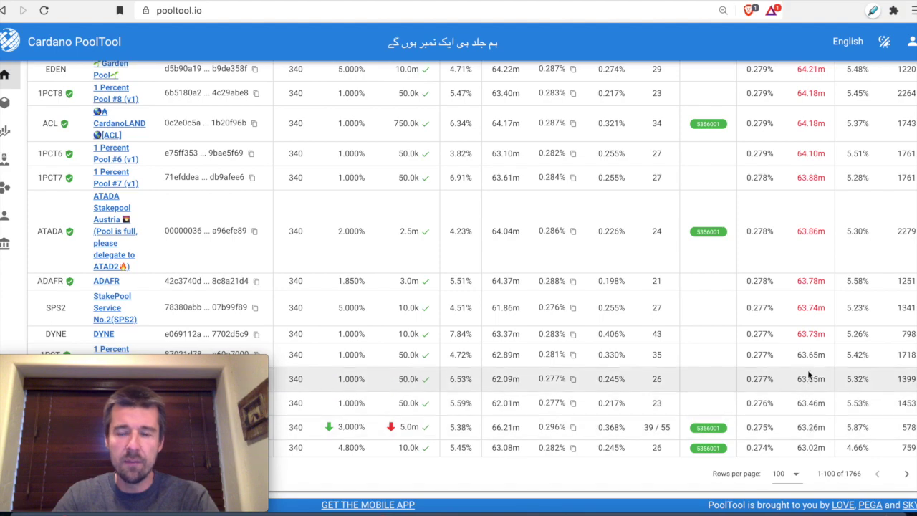
Step: Scroll back up to the top of the live-stake-sorted pool table
scroll(807, 369, up, 20)
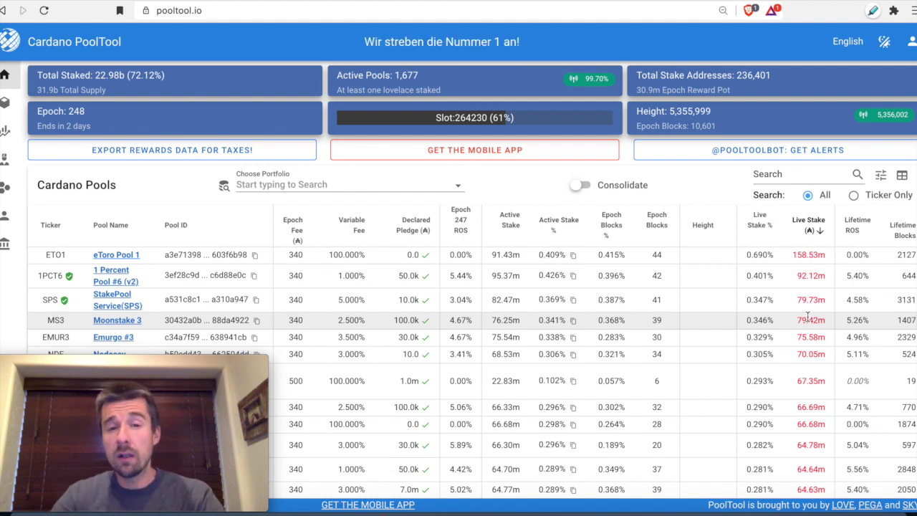
scroll(807, 316, down, 20)
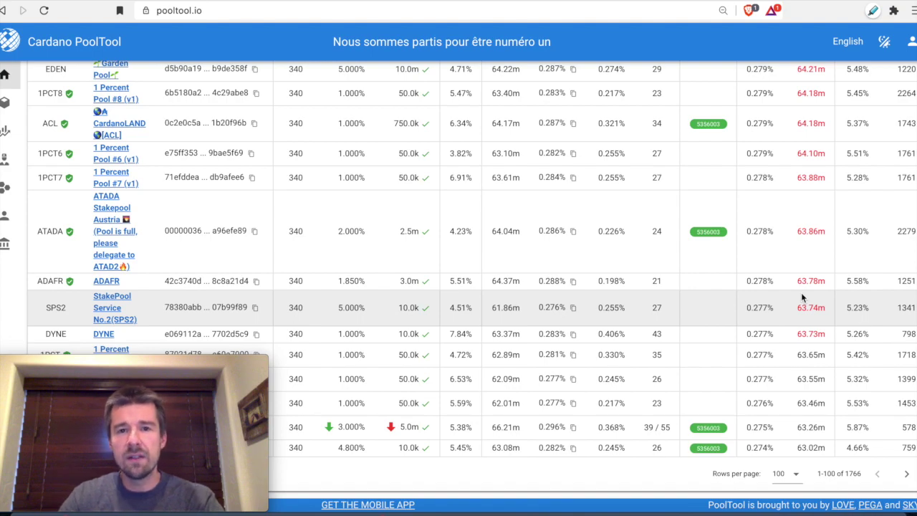
scroll(774, 231, up, 10)
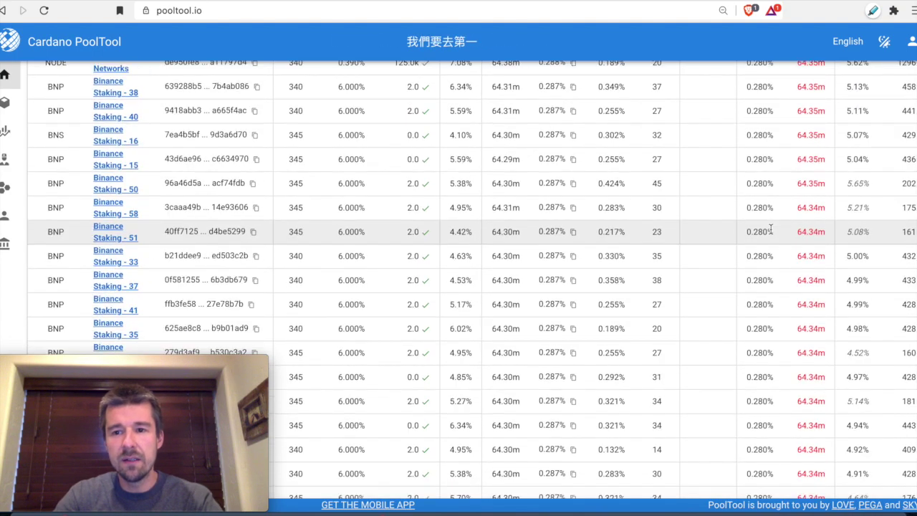
scroll(771, 229, up, 10)
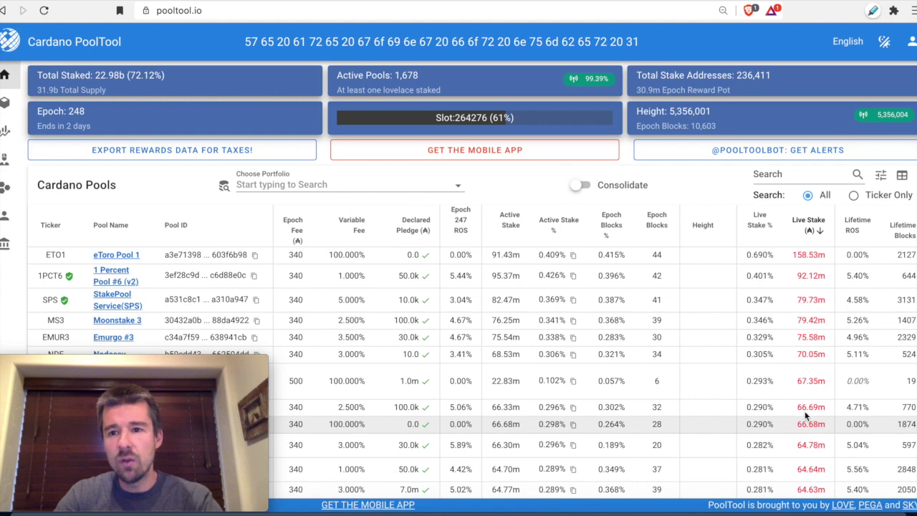
Step: Apply the Not Saturated and Non Zero Stake filters, hiding 721 pools
click(881, 177)
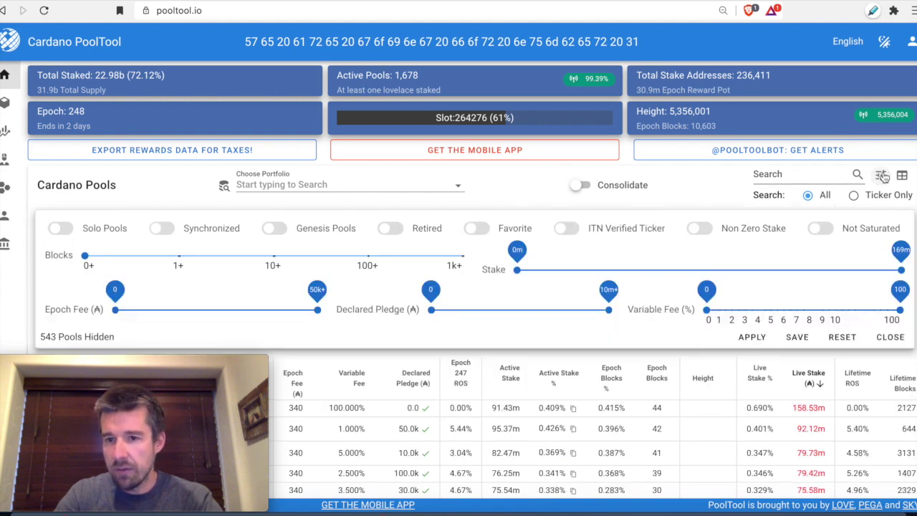
click(817, 229)
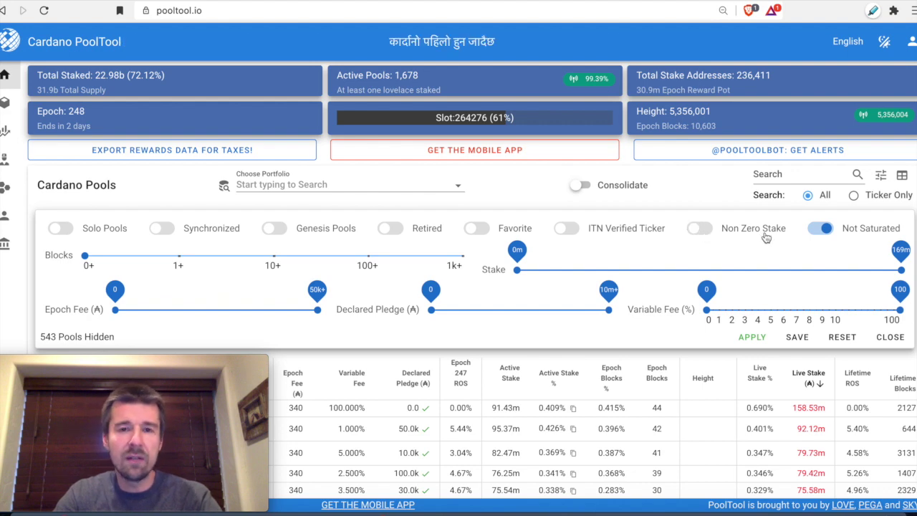
click(705, 229)
click(751, 337)
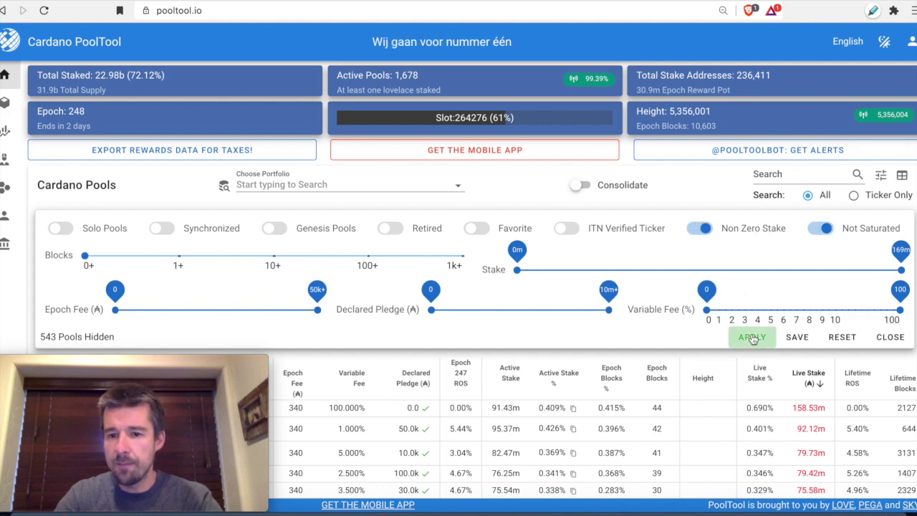
click(891, 337)
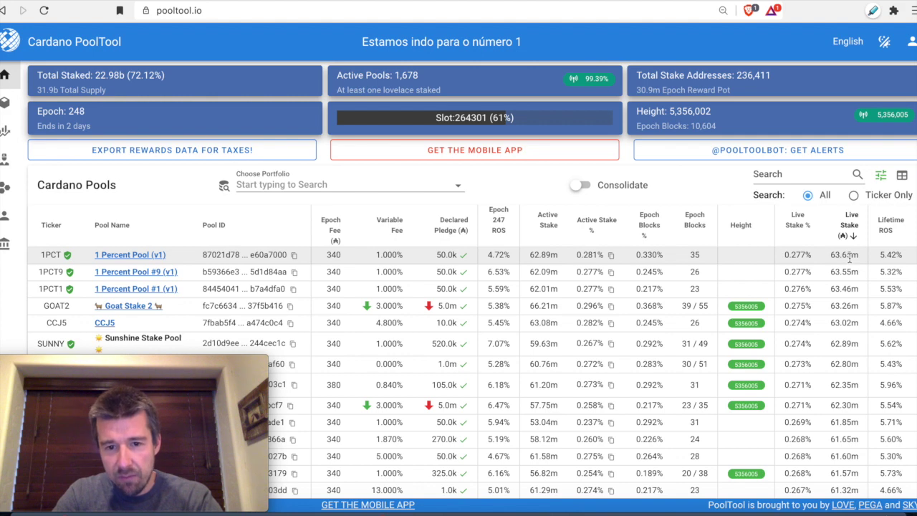
Step: Sort the filtered pools by Active Stake descending, putting AdaLite Stake Pool 3 (75.45m) first
scroll(571, 415, down, 2)
scroll(567, 397, up, 2)
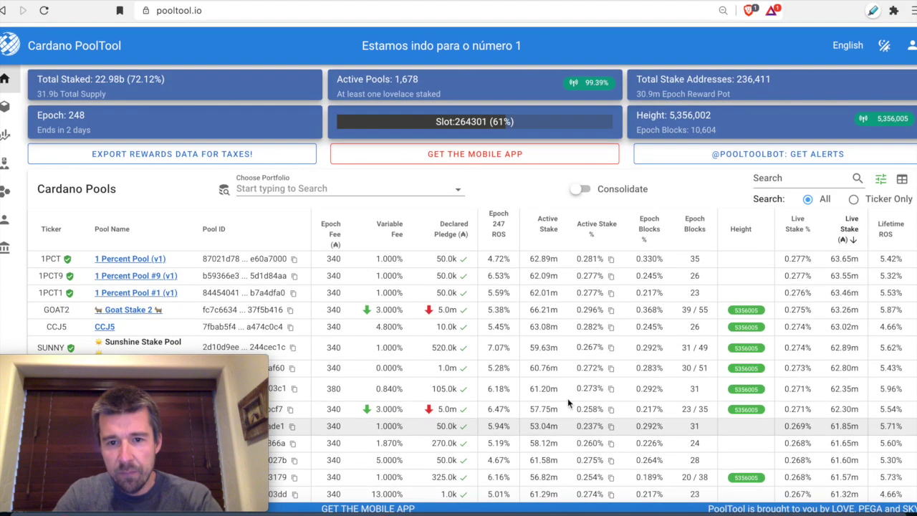
click(548, 224)
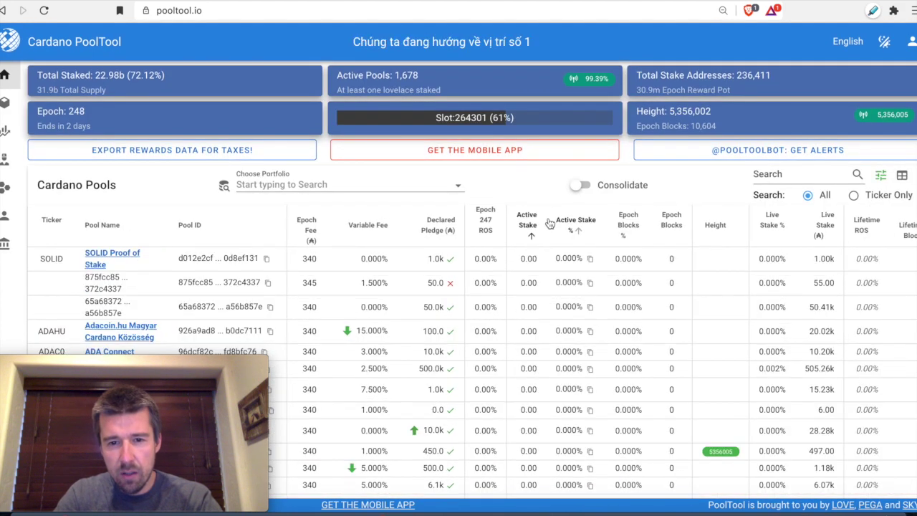
click(531, 225)
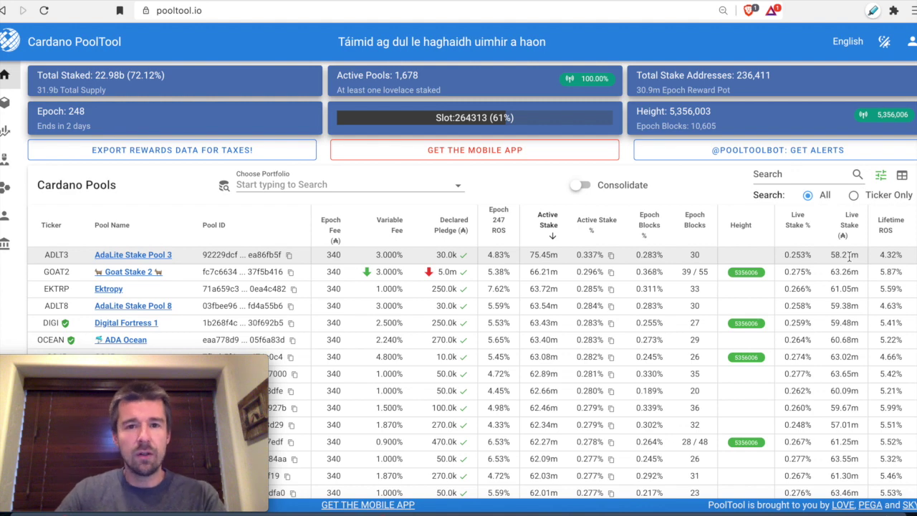
scroll(849, 256, right, 3)
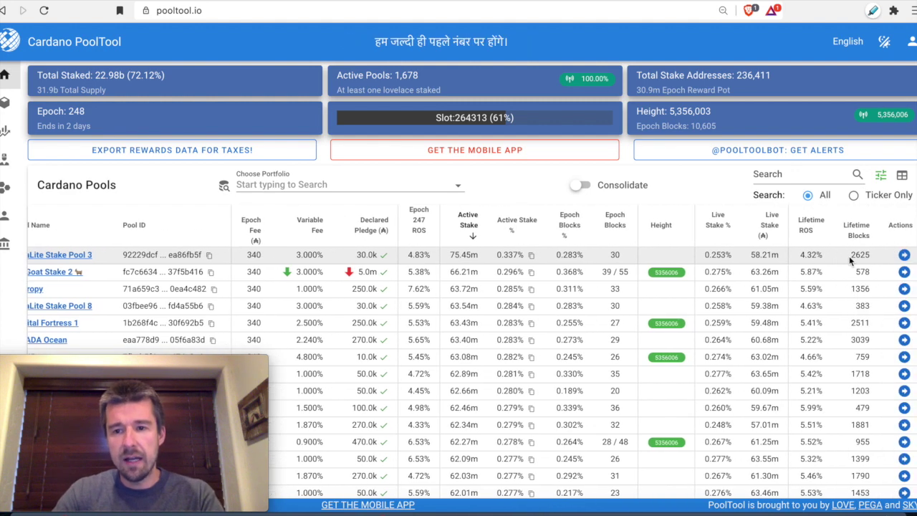
Step: Sort by Lifetime ROS descending so the 29.66% pool leads, then scan across the columns
click(817, 230)
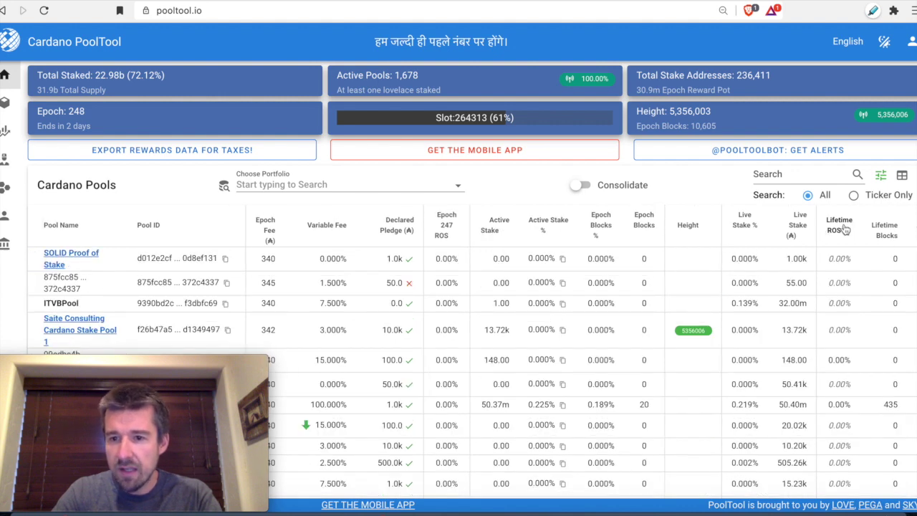
click(844, 228)
scroll(864, 257, right, 1)
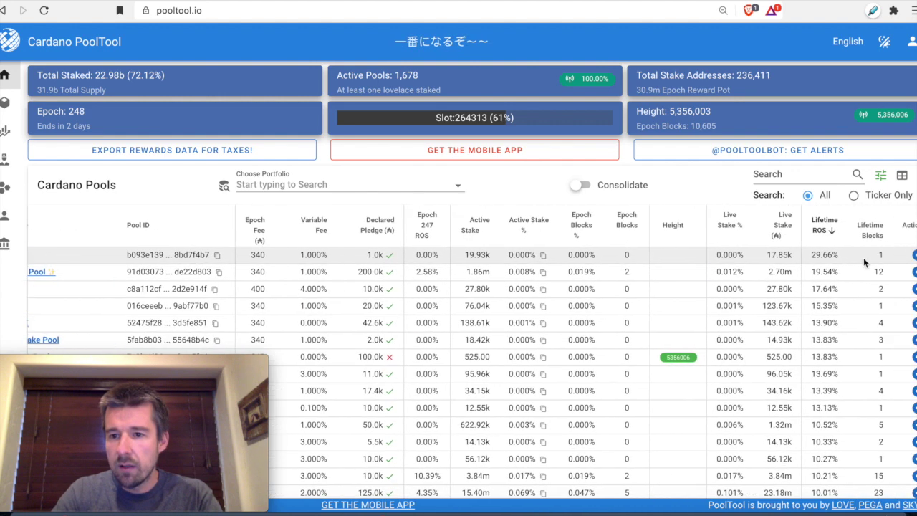
scroll(827, 268, left, 5)
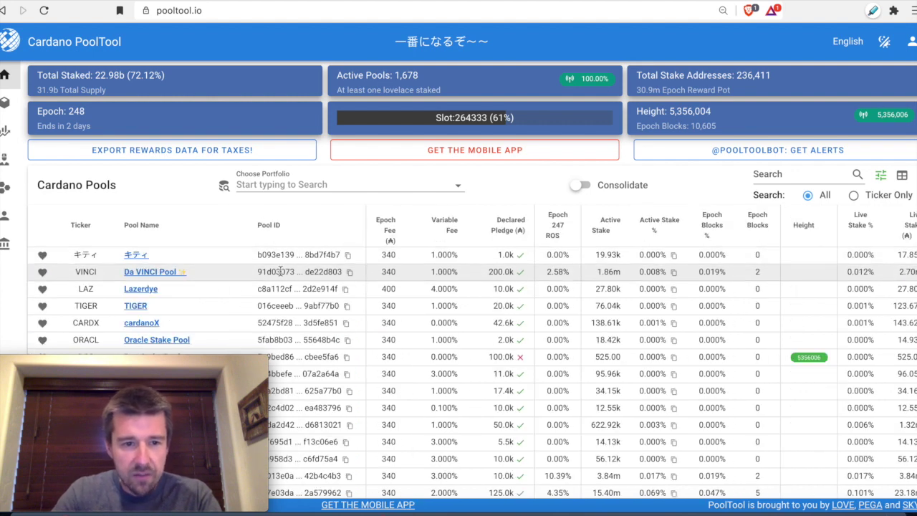
scroll(280, 271, right, 5)
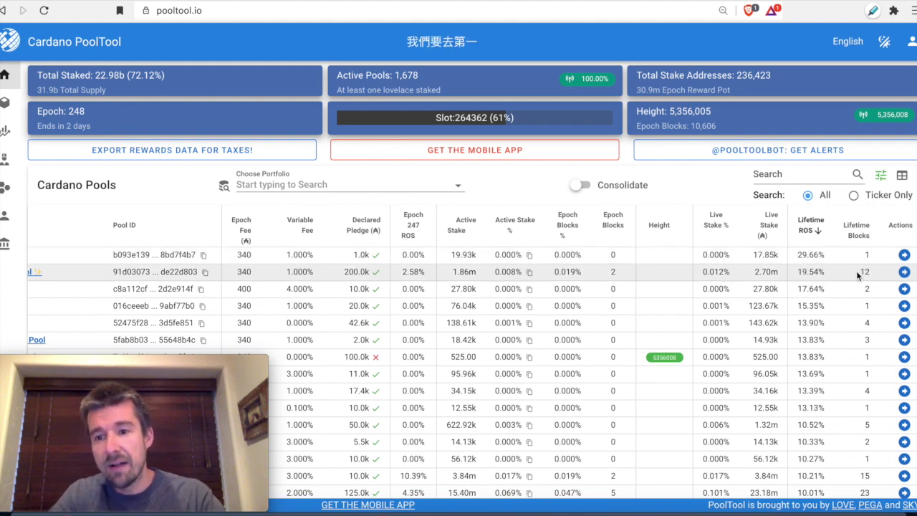
scroll(821, 323, down, 3)
scroll(820, 323, up, 3)
Step: Add a minimum of 100 blocks to the filters, hiding 1892 pools
click(879, 176)
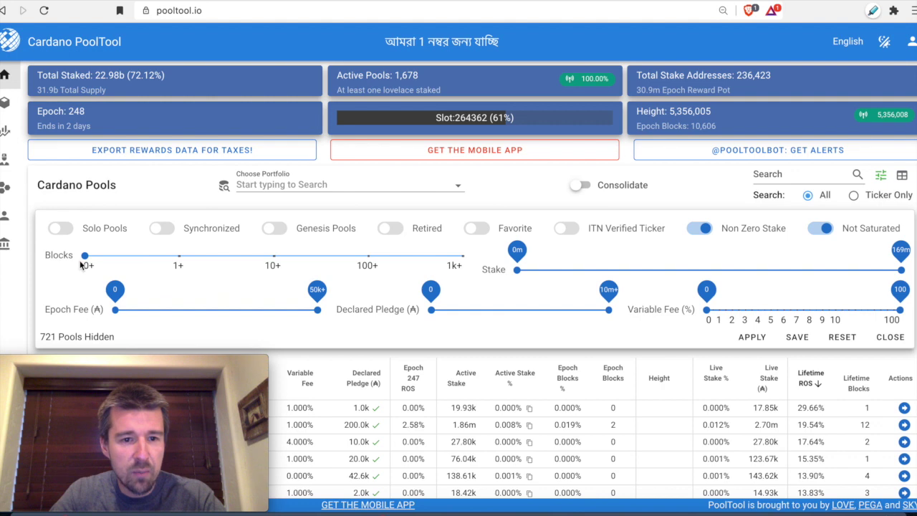
click(368, 255)
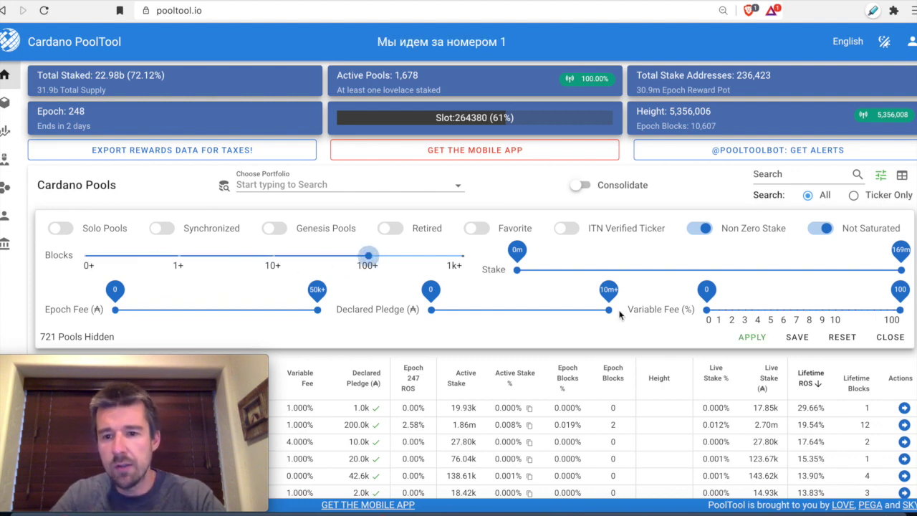
click(756, 337)
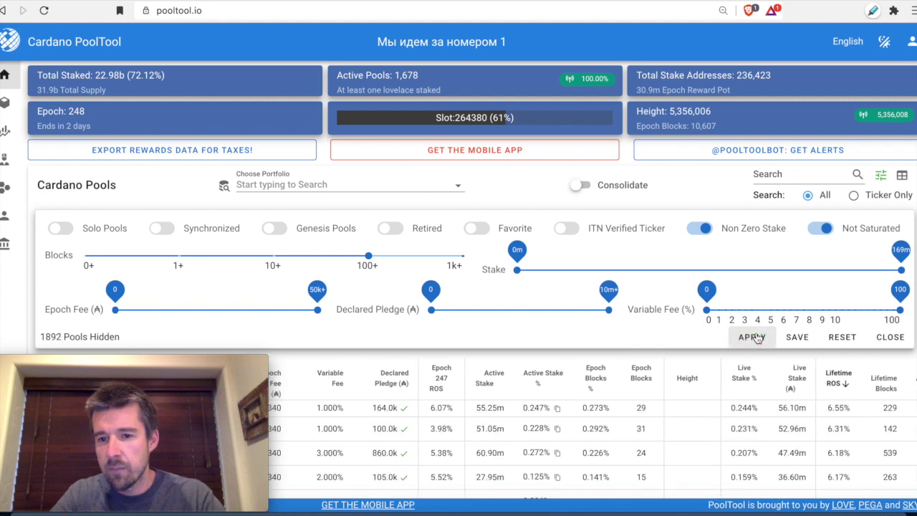
click(880, 340)
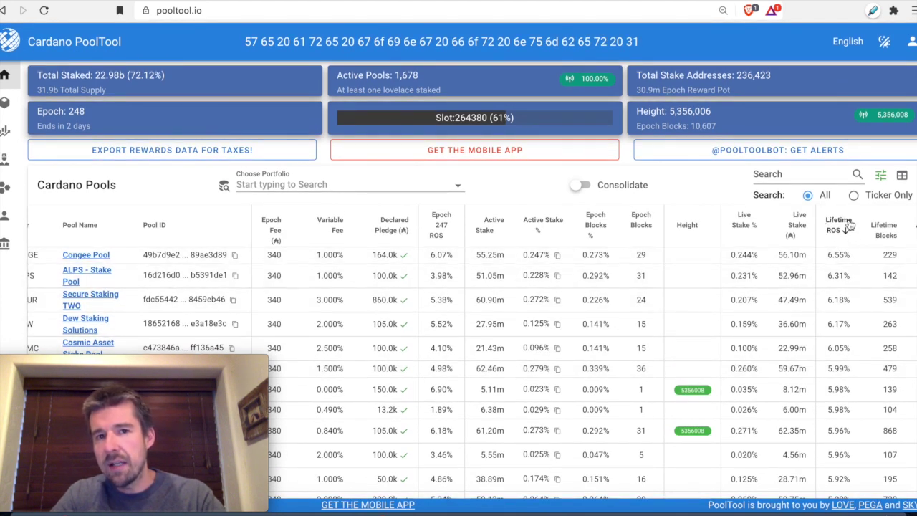
Step: Review the top lifetime-ROS pools, led by 6.55% with 229 blocks, then reopen the filters
scroll(851, 435, down, 1)
scroll(840, 265, down, 1)
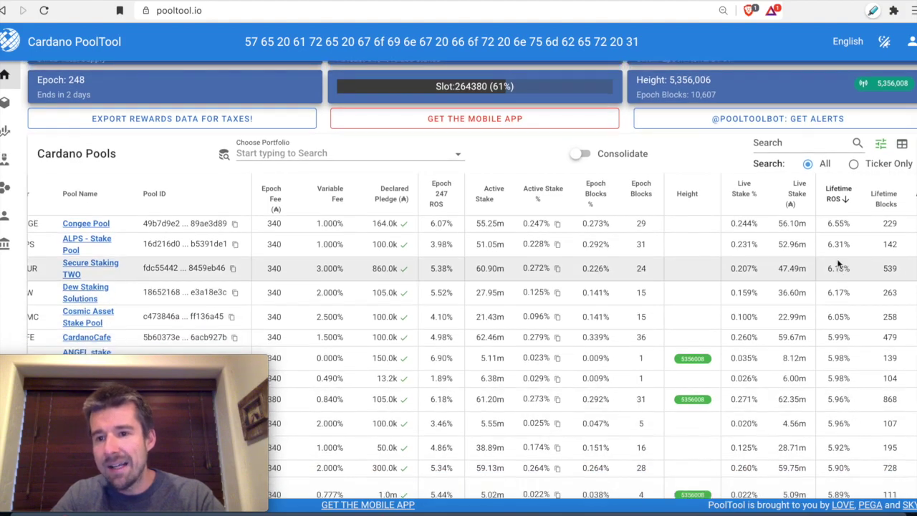
scroll(845, 267, down, 20)
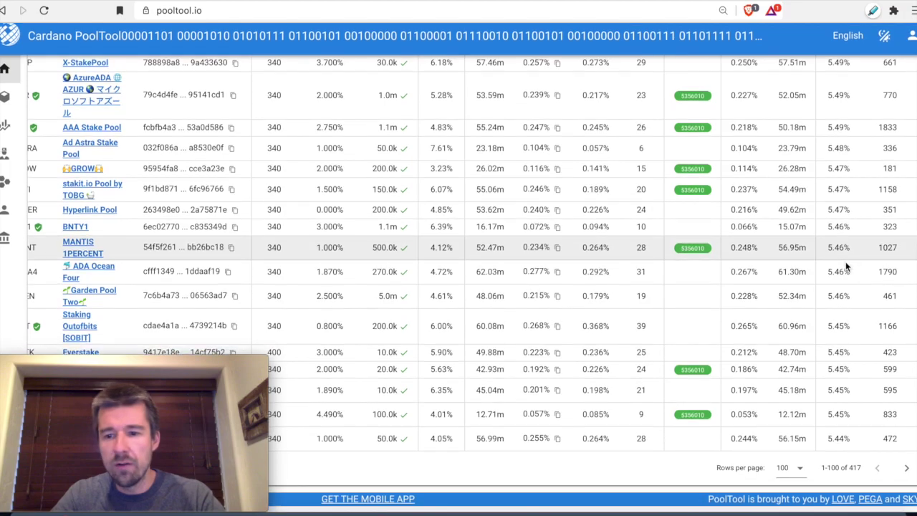
scroll(846, 261, up, 20)
scroll(845, 261, down, 20)
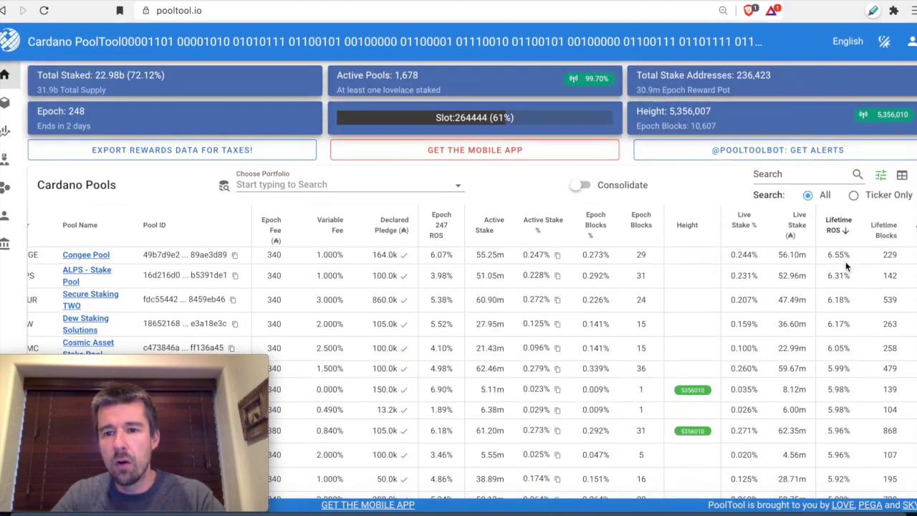
scroll(846, 261, up, 20)
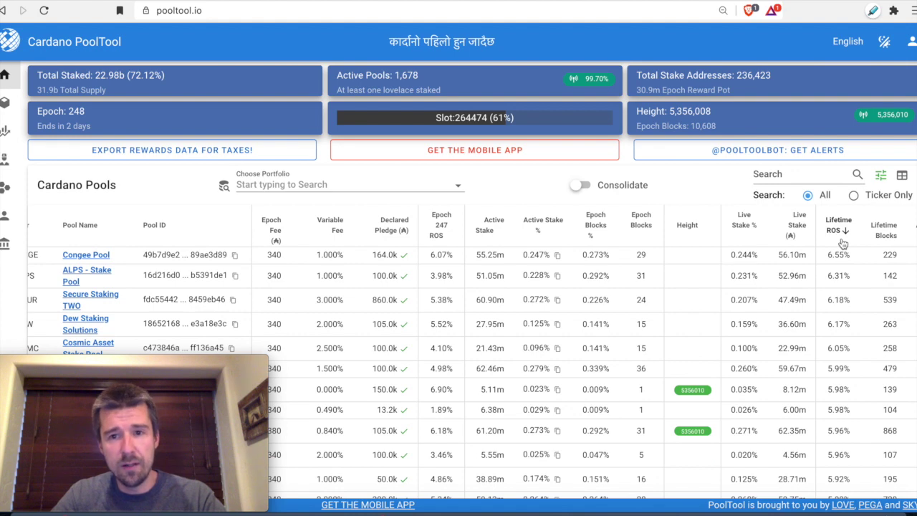
scroll(844, 244, right, 2)
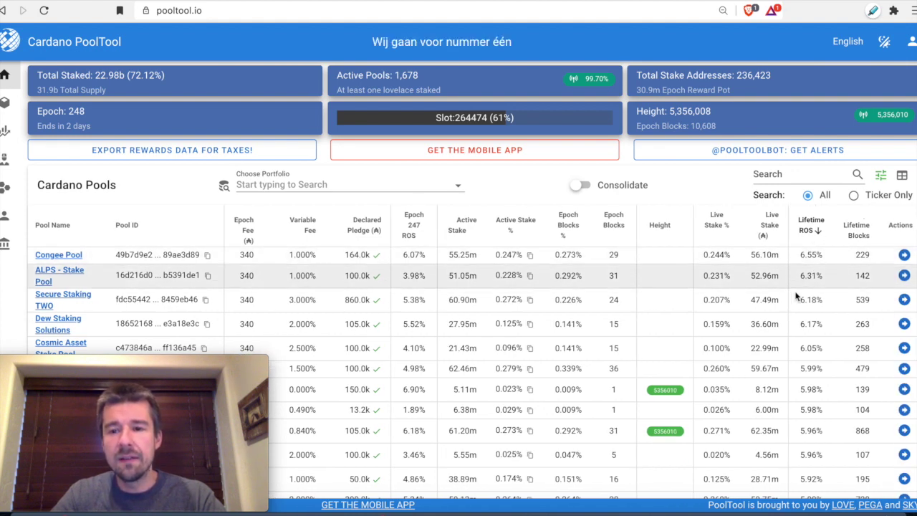
click(880, 175)
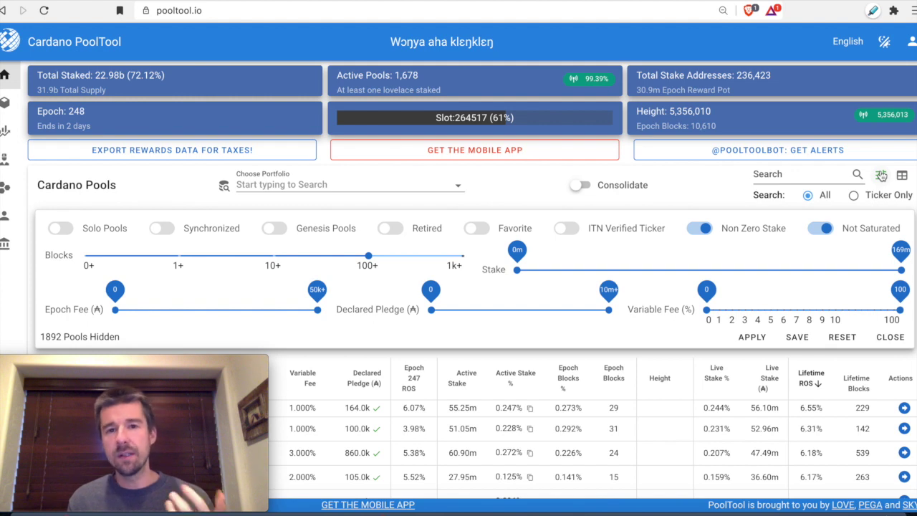
Step: Close the filter panel and restore the Lifetime ROS sort to highest first
click(829, 374)
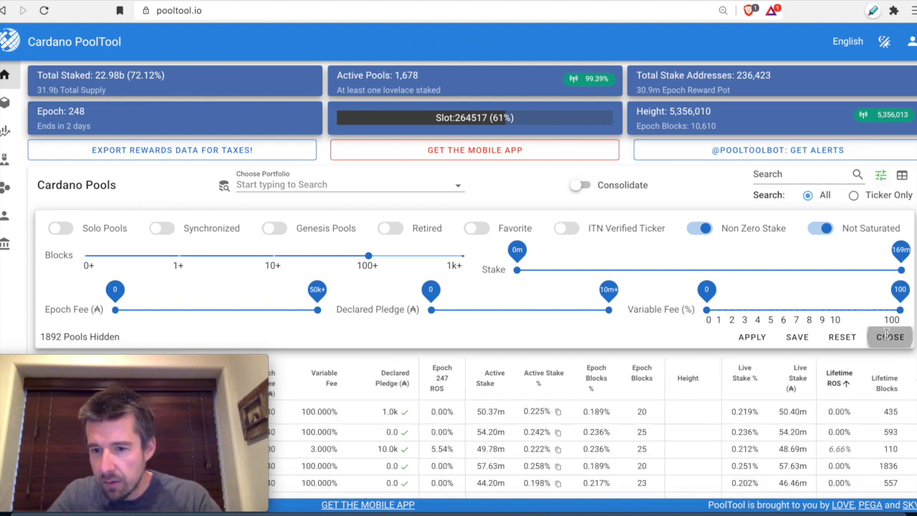
click(890, 337)
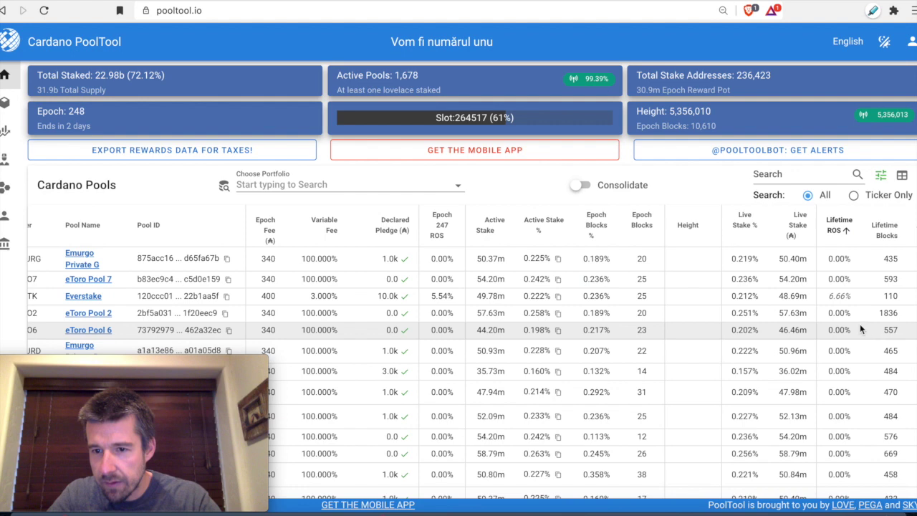
click(840, 227)
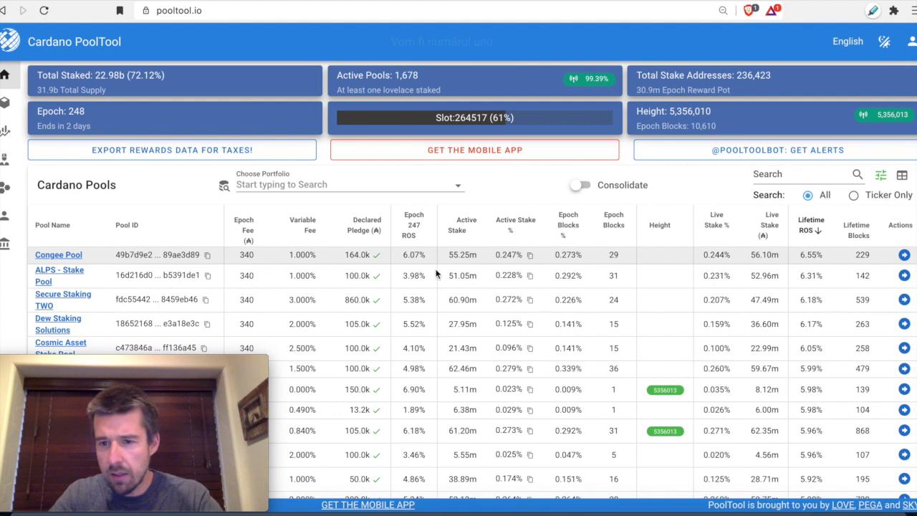
Step: Open Congee Pool's details page and look over its epoch history chart
click(905, 255)
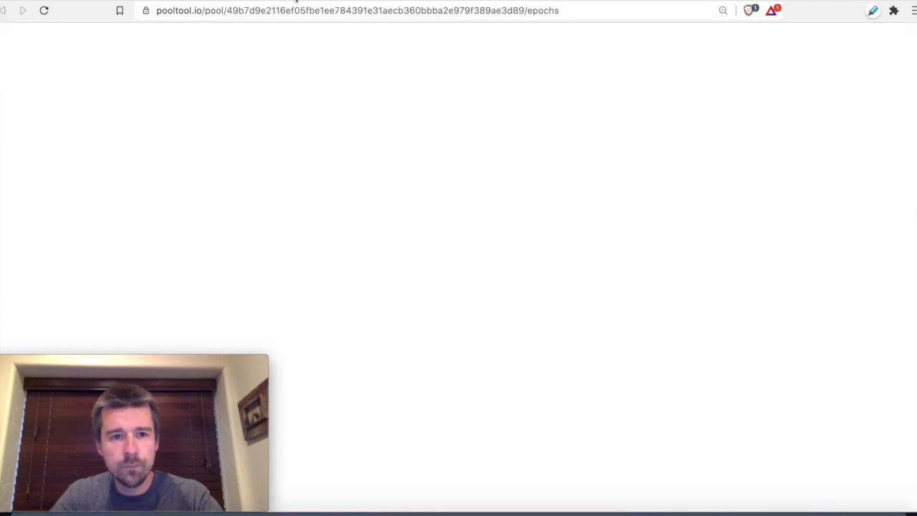
scroll(401, 320, down, 3)
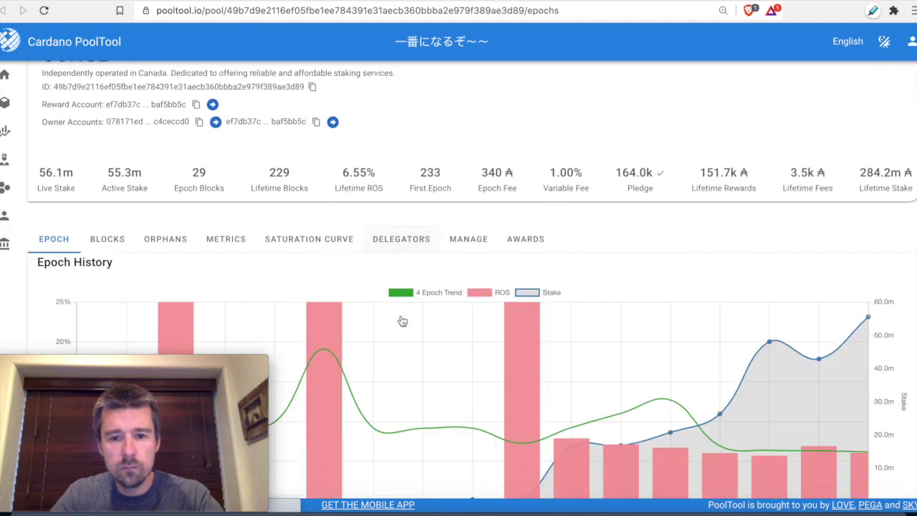
scroll(400, 321, down, 2)
scroll(400, 320, up, 2)
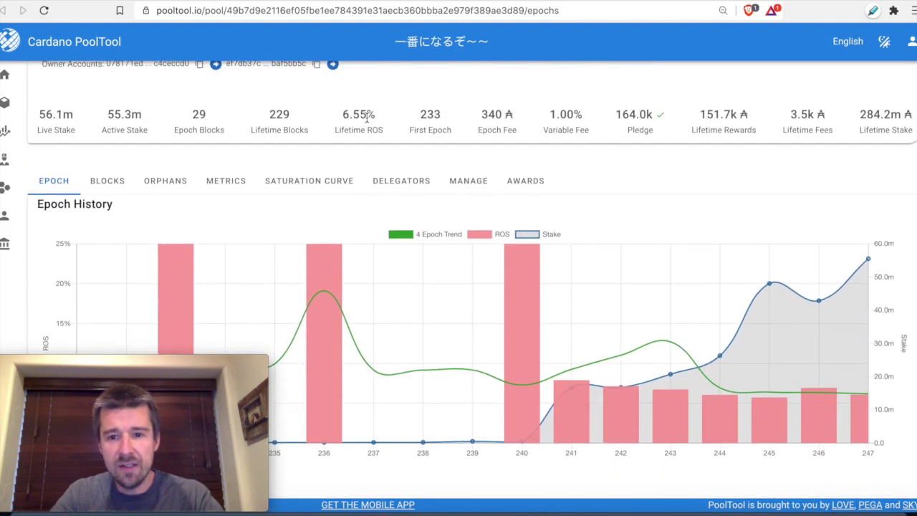
scroll(401, 265, down, 2)
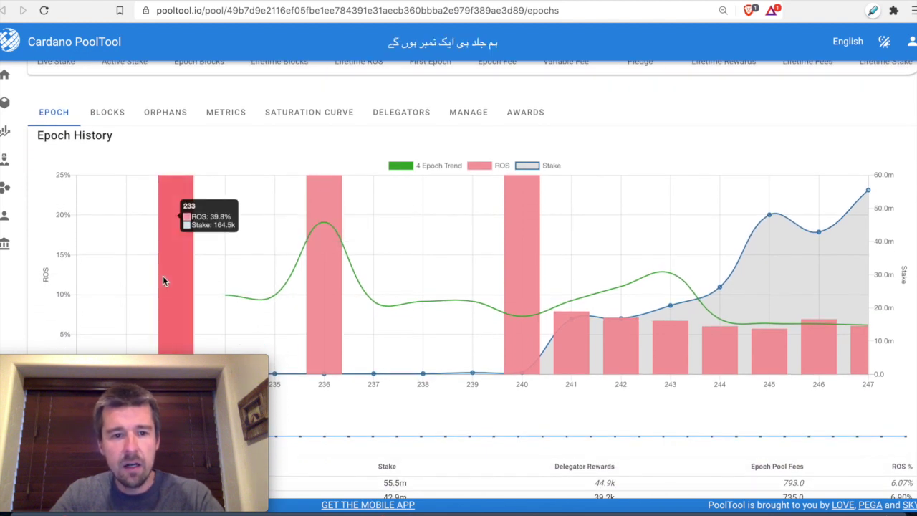
mouse_move(310, 309)
mouse_move(515, 335)
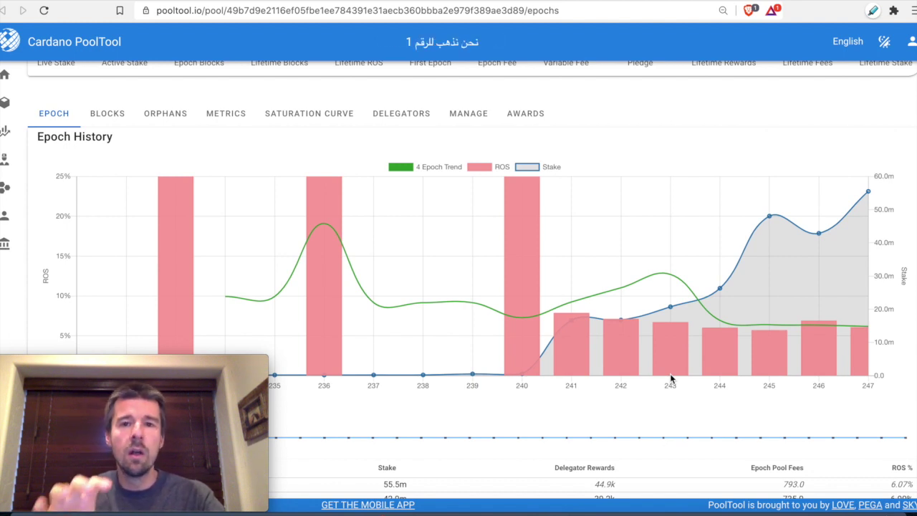
scroll(670, 375, down, 1)
scroll(671, 379, down, 1)
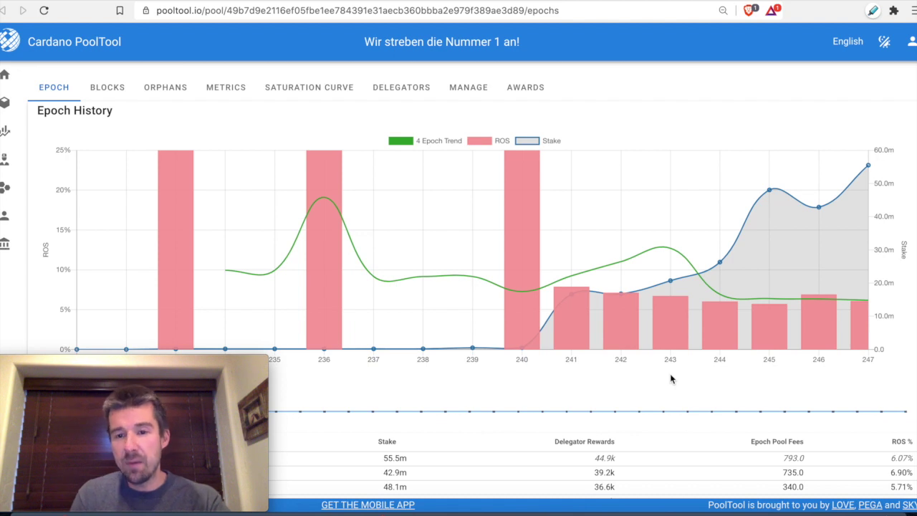
scroll(672, 379, up, 1)
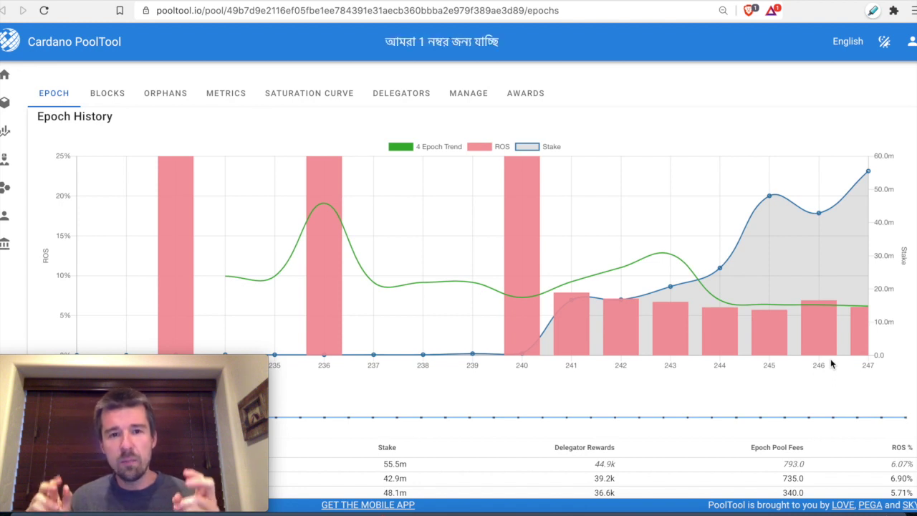
mouse_move(184, 310)
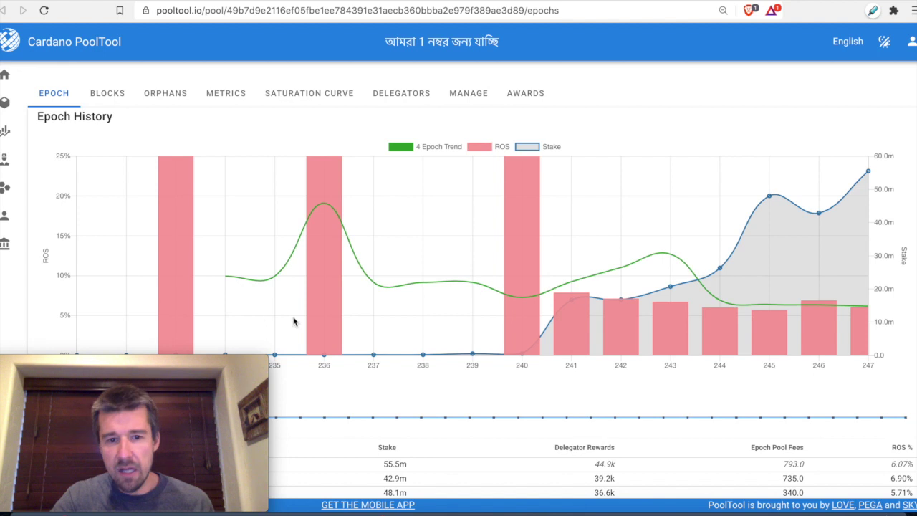
mouse_move(317, 250)
mouse_move(521, 339)
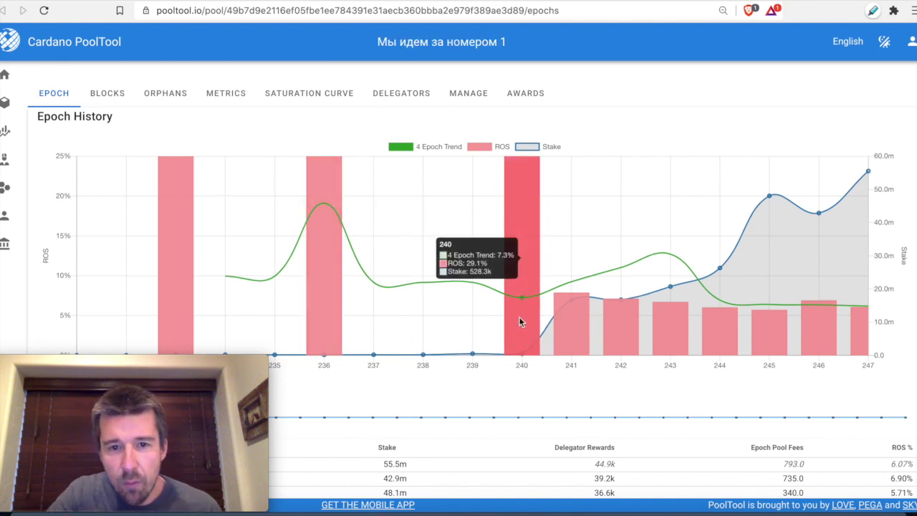
mouse_move(512, 246)
scroll(512, 245, down, 2)
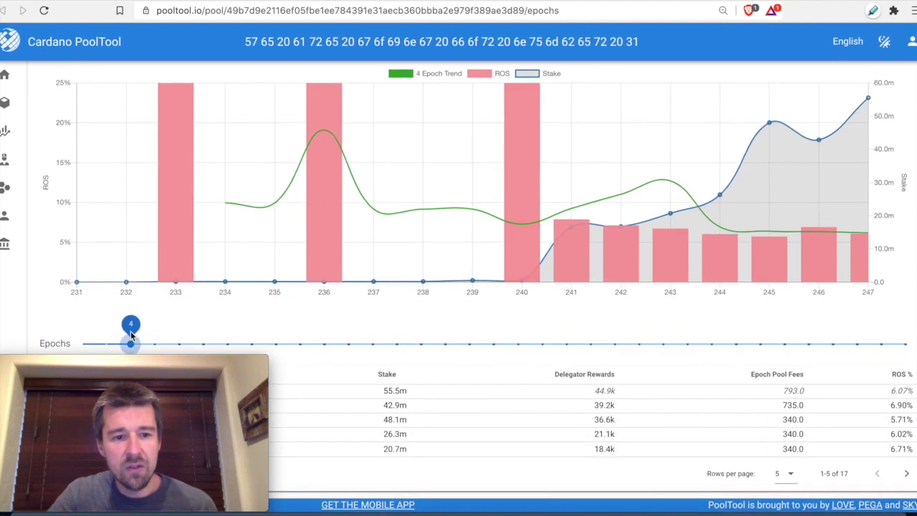
scroll(377, 335, up, 2)
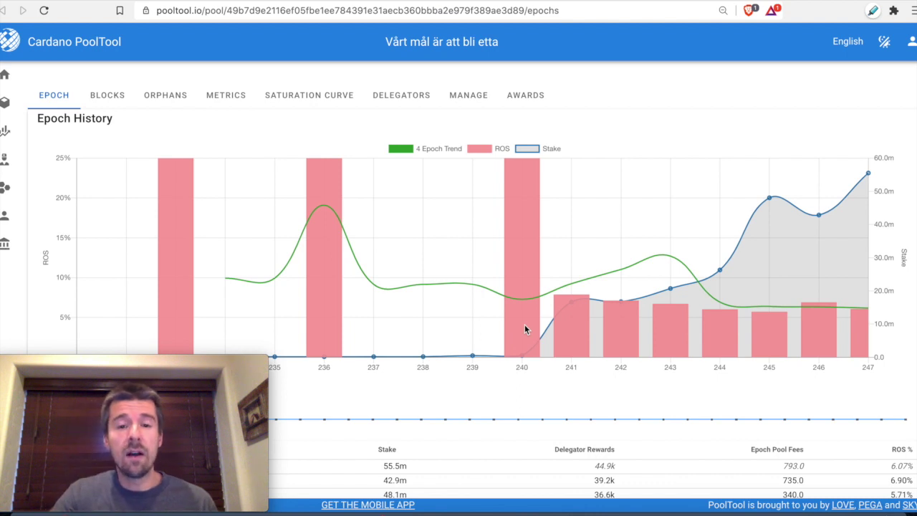
mouse_move(516, 313)
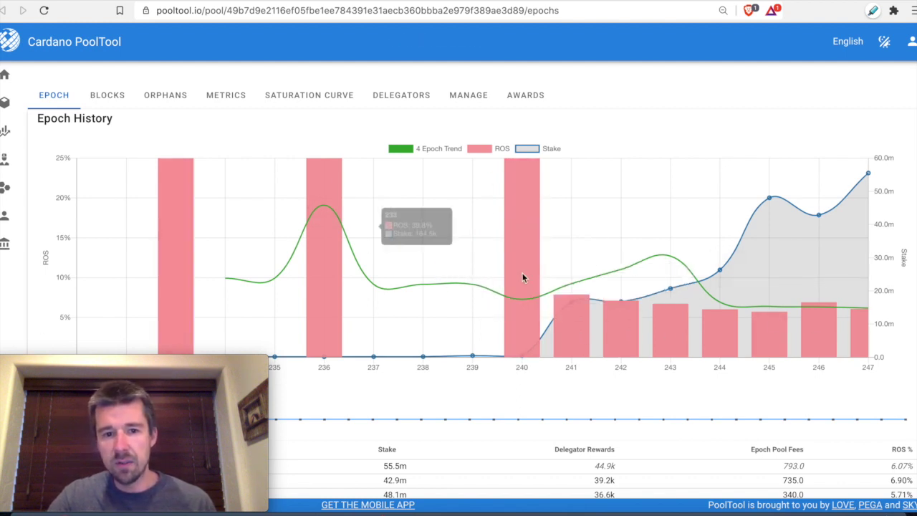
mouse_move(631, 311)
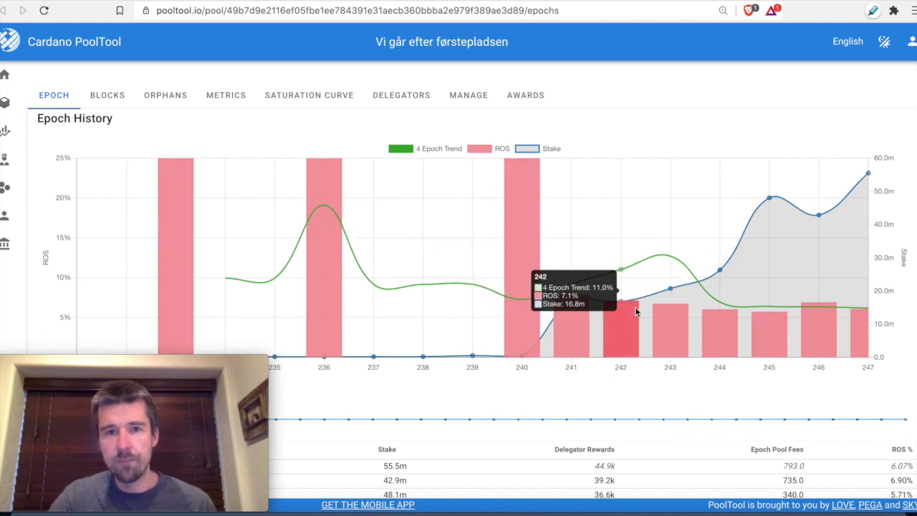
scroll(280, 90, up, 3)
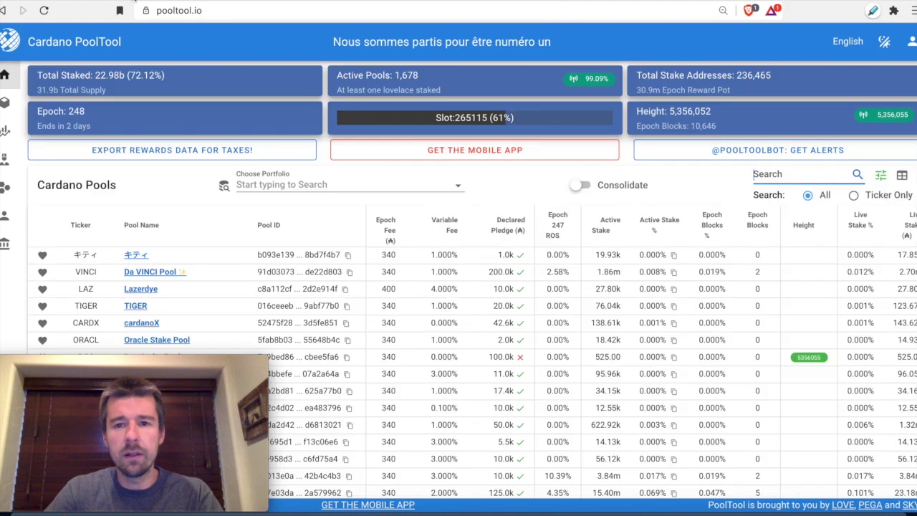
Step: Go back to the home pool list, search 'chari', then clear the search to show all pools
click(38, 68)
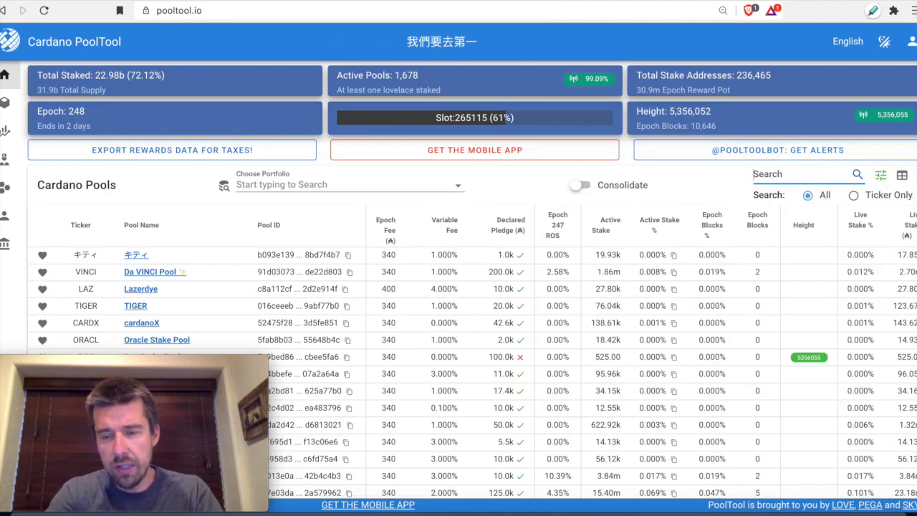
text(chari)
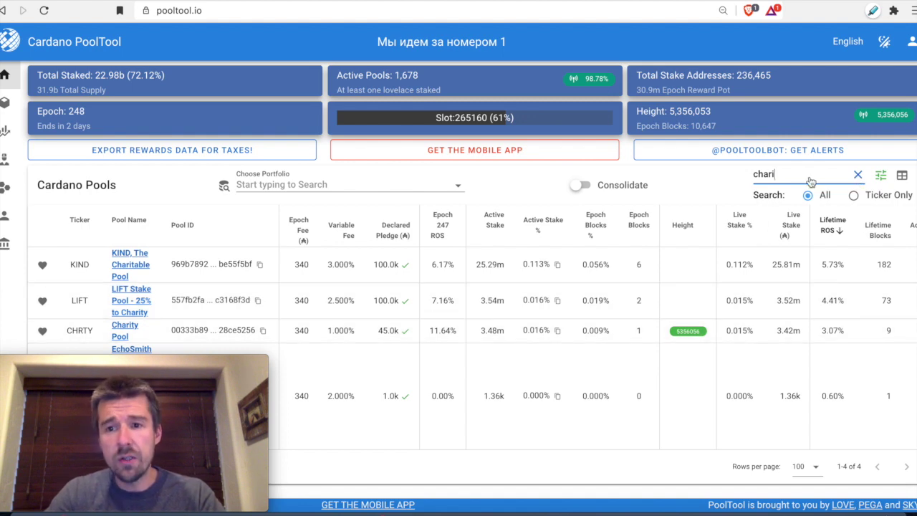
key(BackSpace)
key(BackSpace)
key(BackSpace)
key(BackSpace)
key(BackSpace)
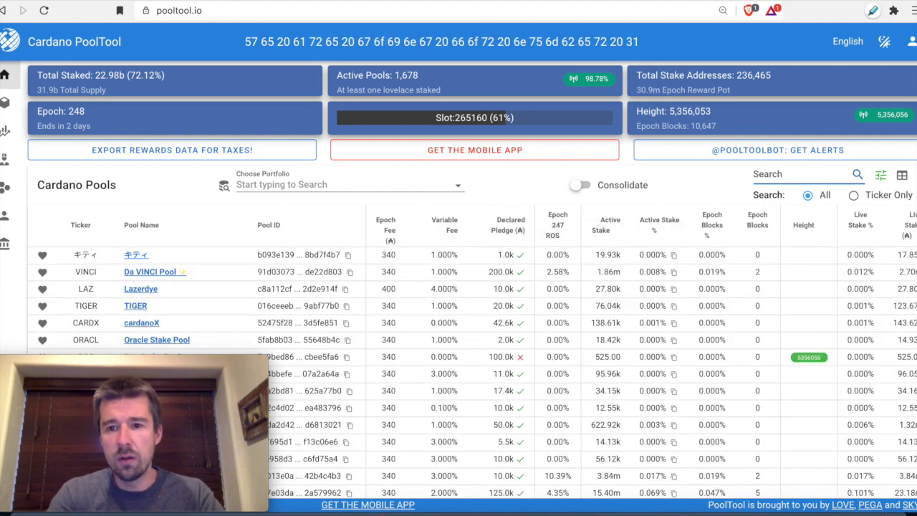
text(aspen)
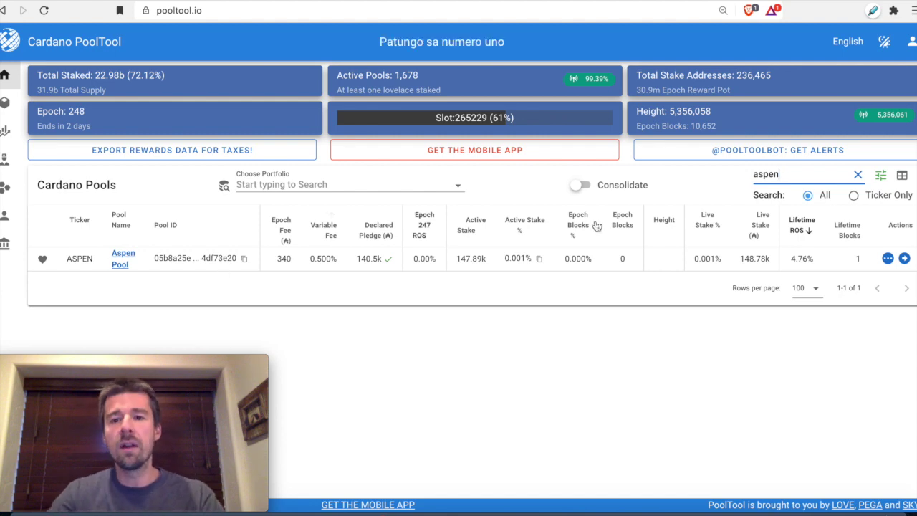
double_click(766, 175)
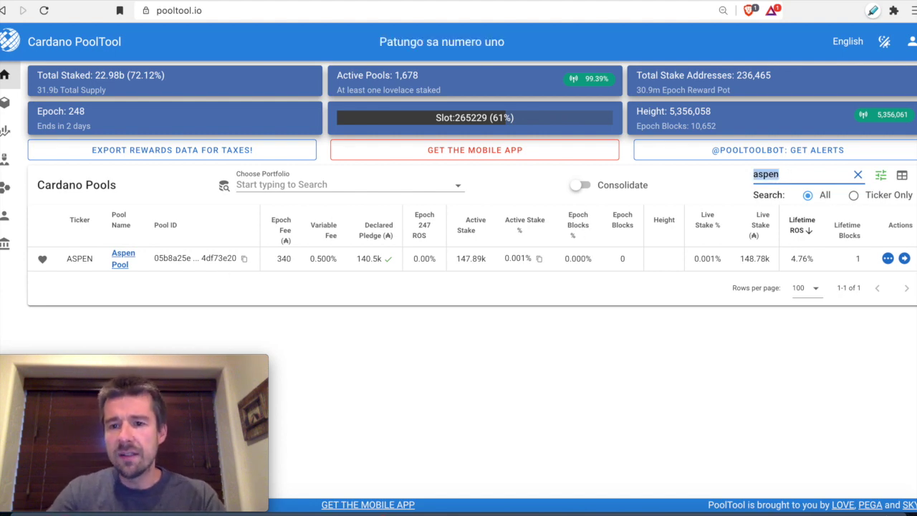
key(BackSpace)
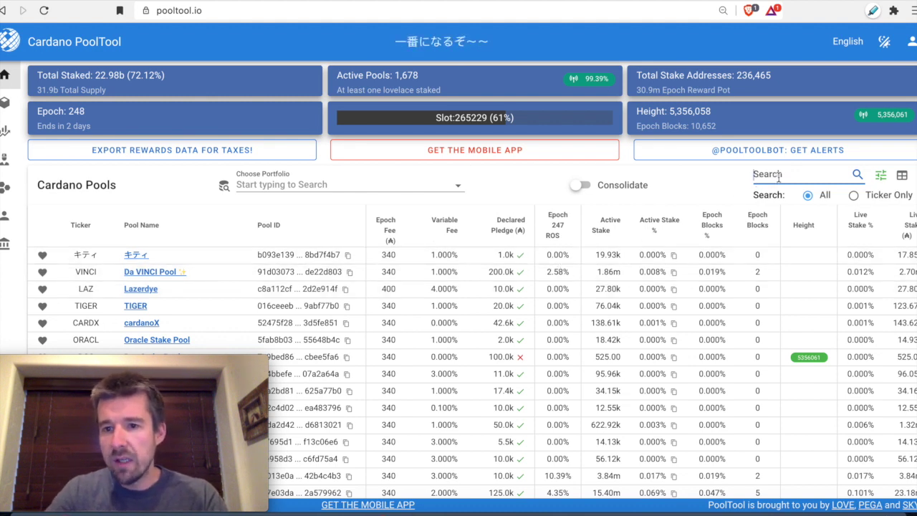
Step: Search 'aspen', heart Aspen Pool as a favourite, and follow its website link
text(aspen)
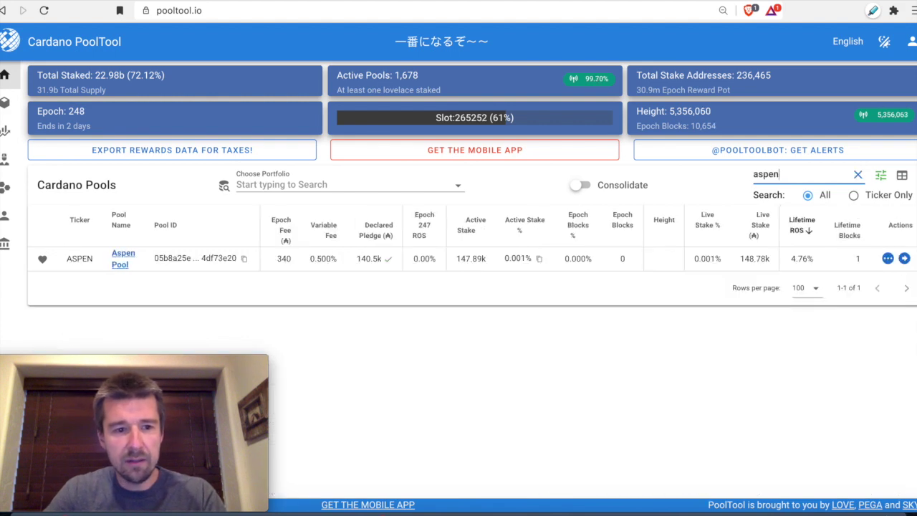
click(43, 263)
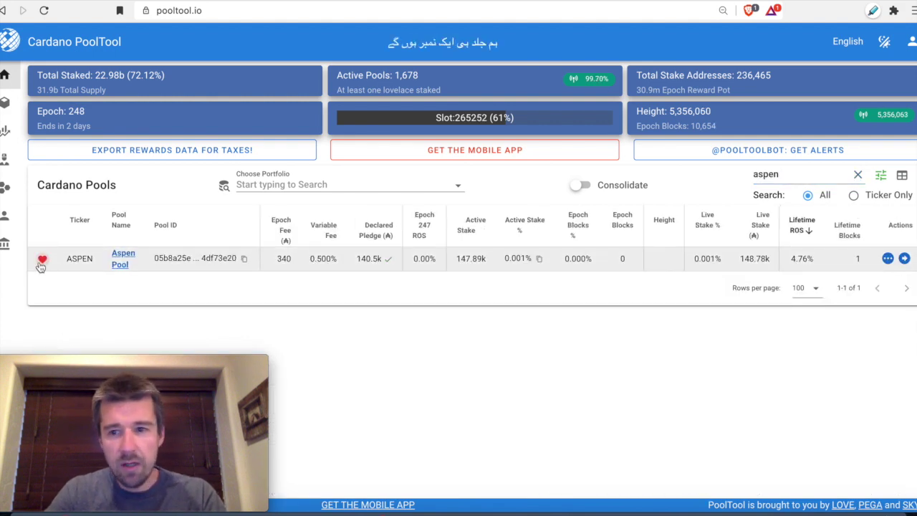
click(880, 175)
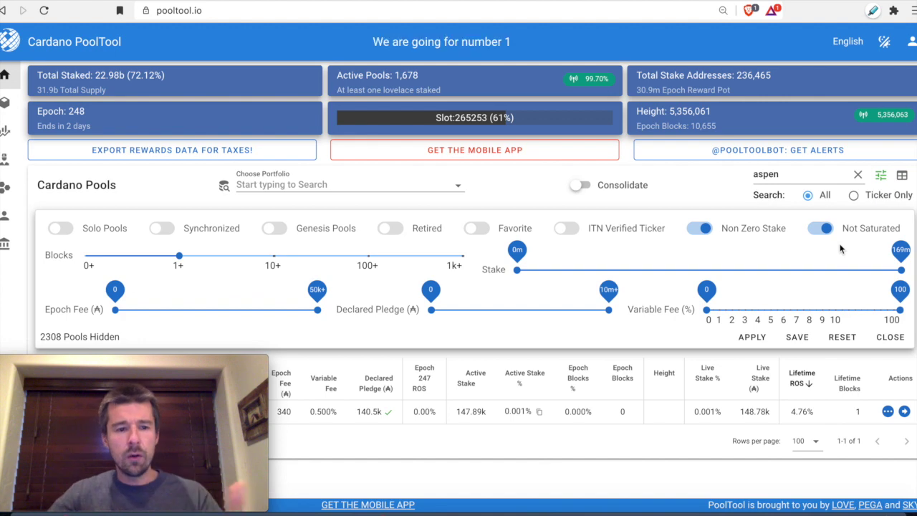
click(880, 179)
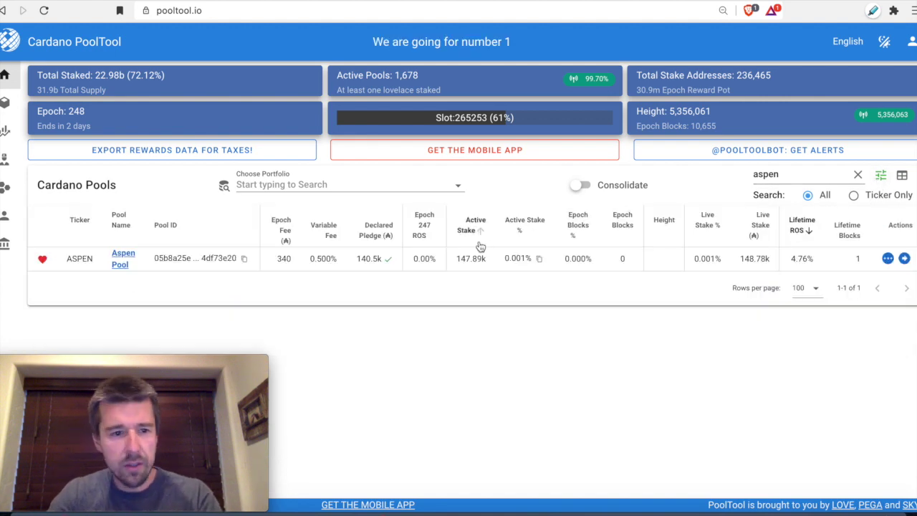
click(123, 262)
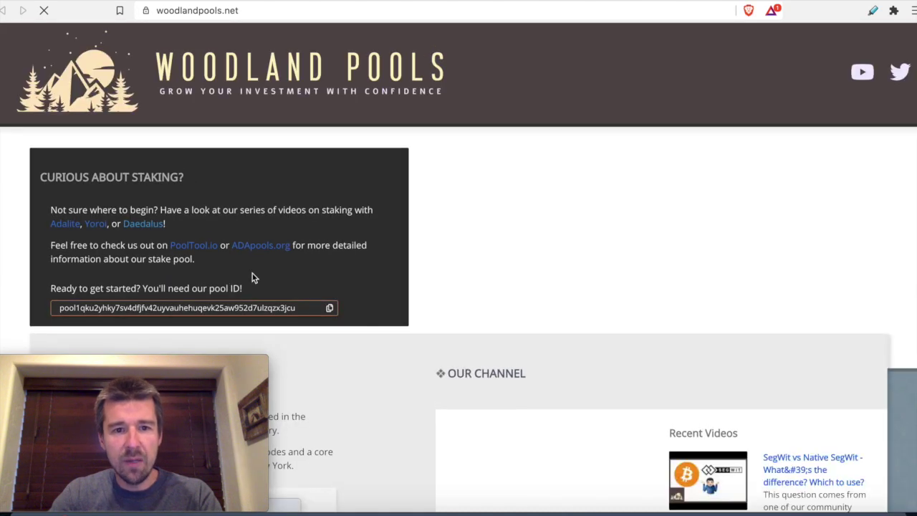
Step: Scroll through the woodlandpools.net staking information and back to the top
scroll(424, 304, down, 5)
scroll(731, 262, up, 5)
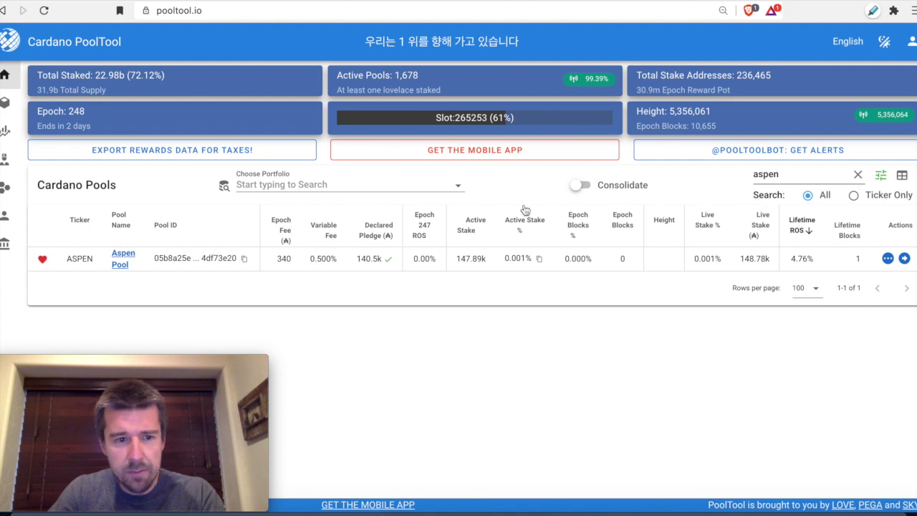
Step: Clear the 'aspen' search and heart cardanoX and キティ as favourites
key(BackSpace)
key(BackSpace)
key(BackSpace)
key(BackSpace)
key(BackSpace)
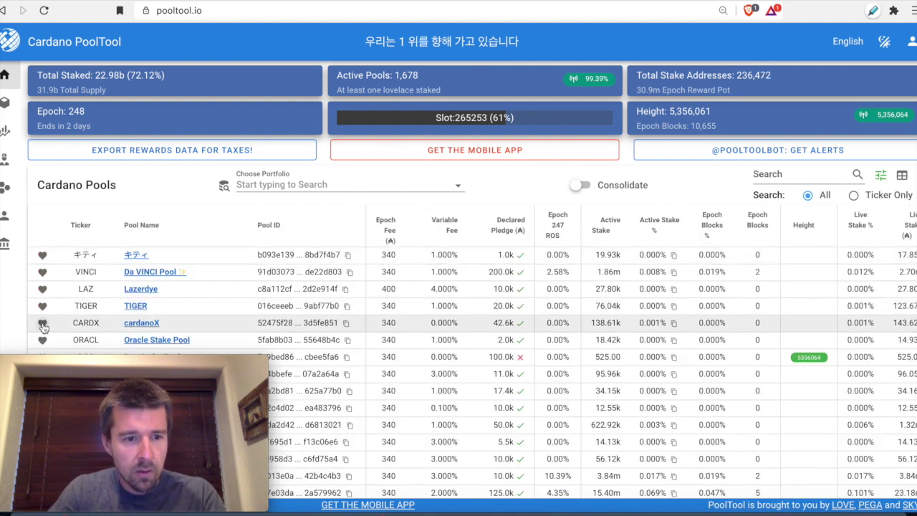
click(42, 324)
click(42, 257)
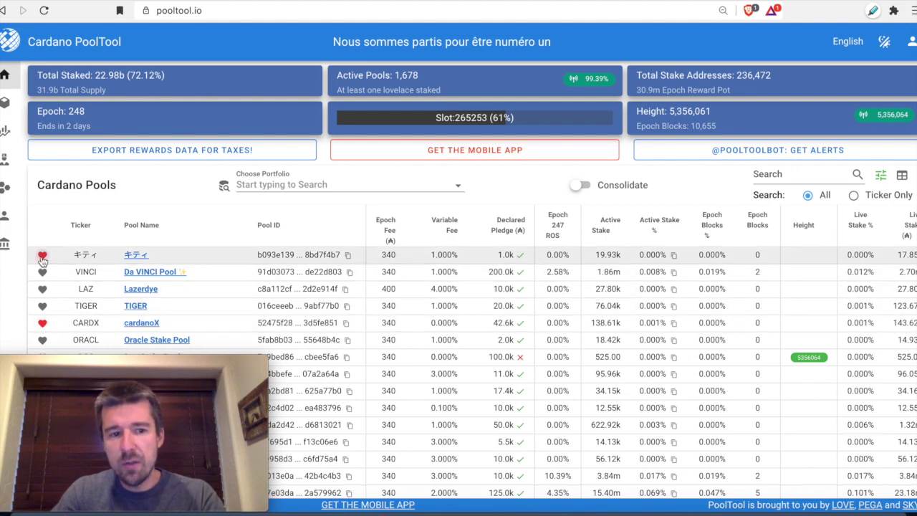
Step: Apply the Favorite filter so only the three hearted pools are listed
click(881, 176)
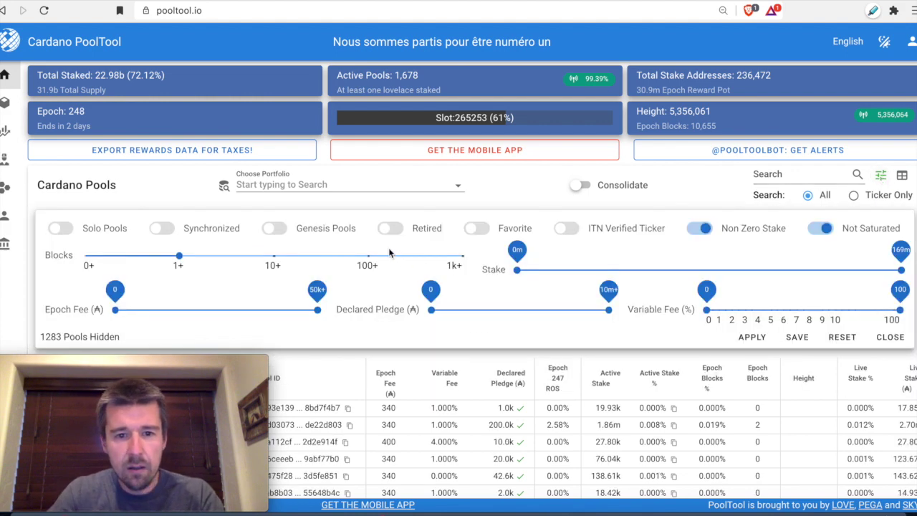
click(476, 228)
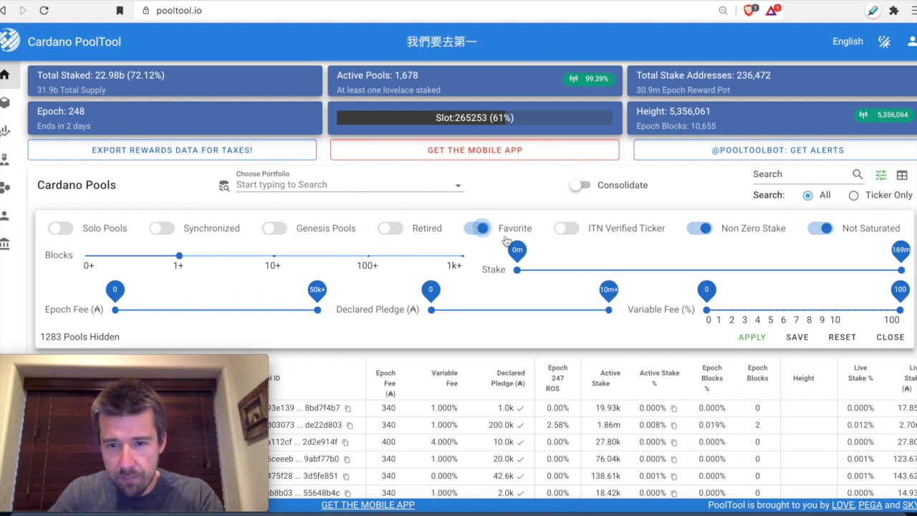
click(753, 337)
click(889, 337)
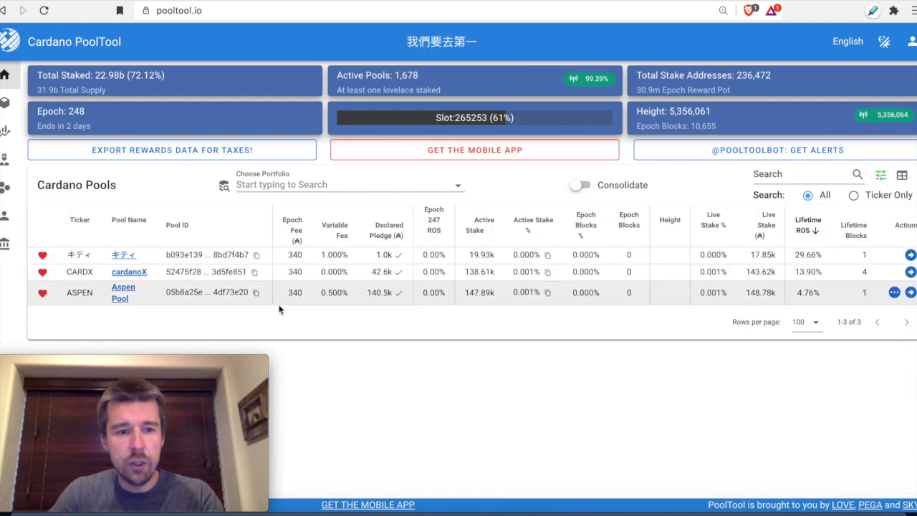